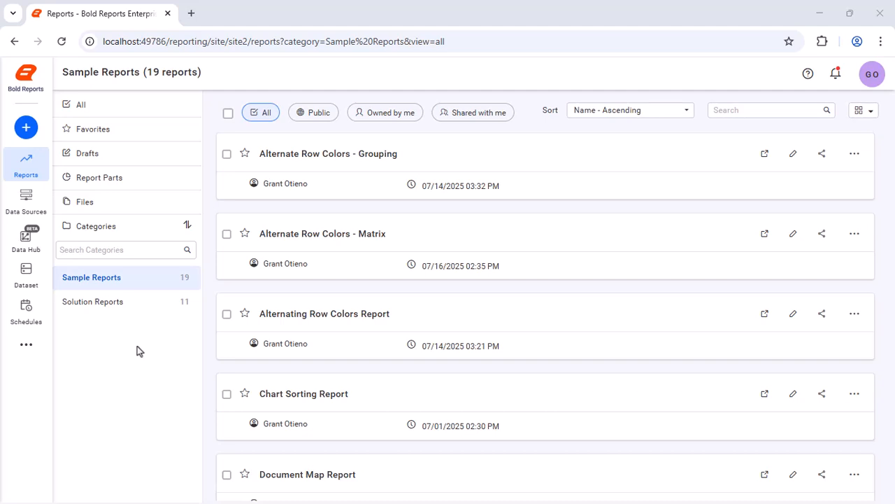
Step: Create a new report named "Cover Page Report" and open it for designing
click(21, 132)
click(18, 135)
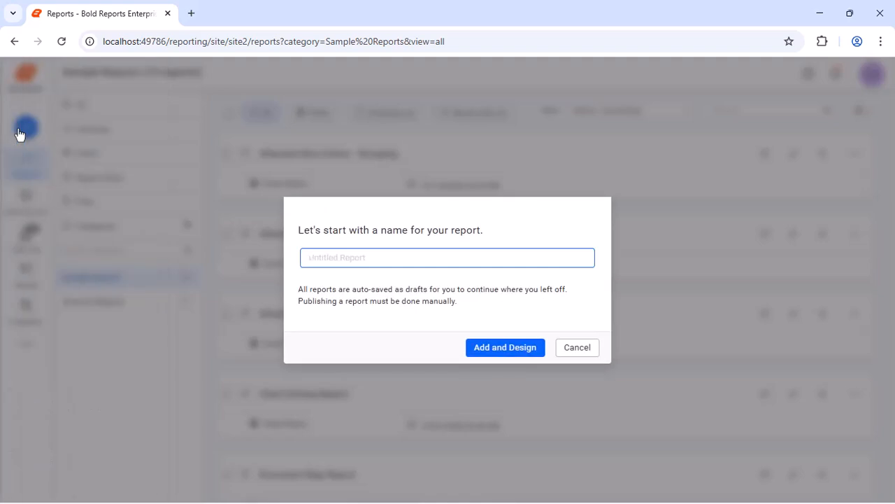
text(Cover Page Report)
click(518, 347)
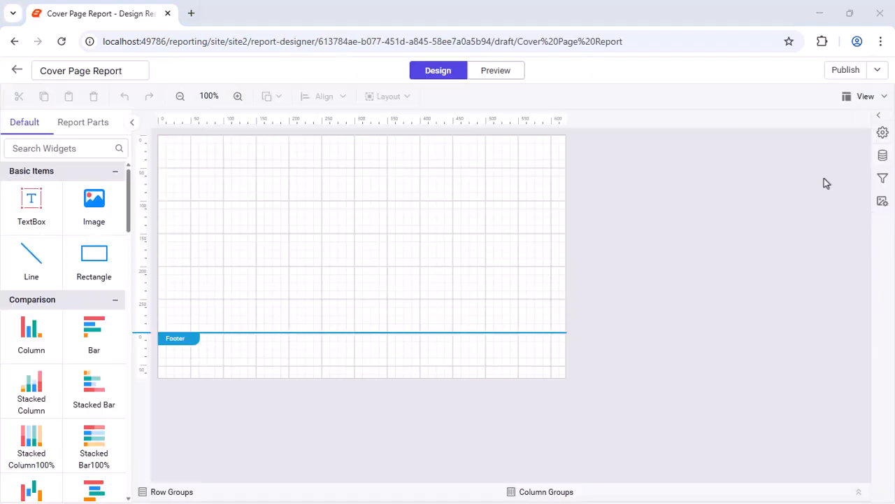
Step: Start a new data source for the report and name it AdventureWorks
click(883, 155)
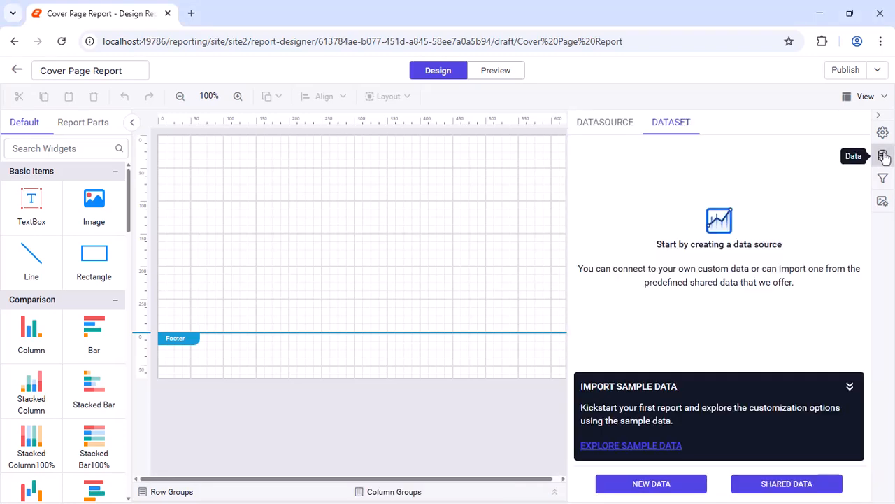
click(682, 483)
click(595, 208)
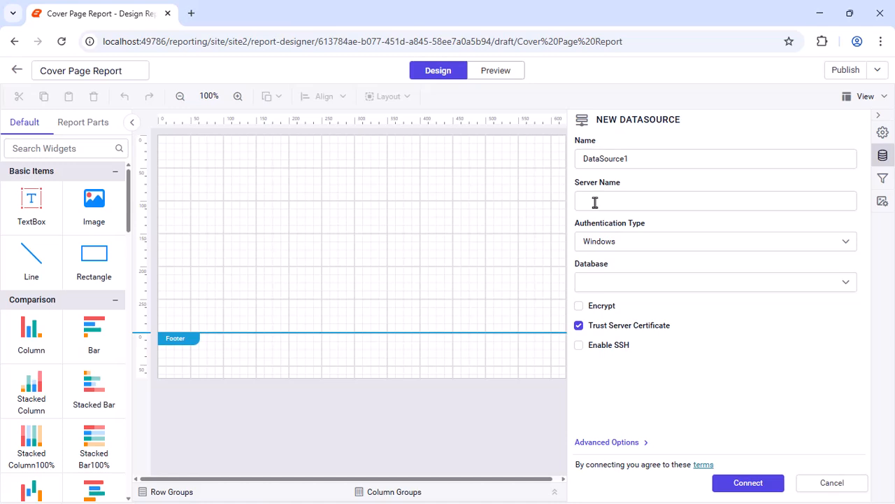
click(734, 158)
key(ctrl+a)
text(AdventureWorks)
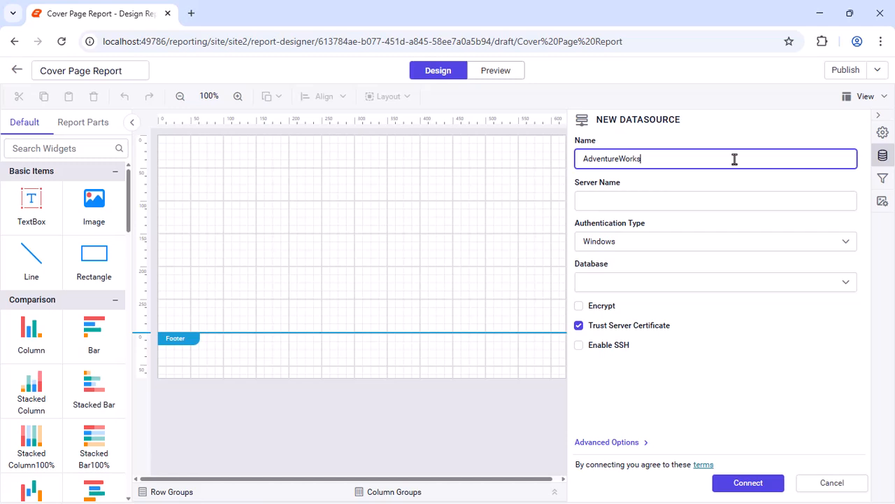
Step: Paste the connection string including its credentials in the advanced options, set the authentication type to None, and connect the AdventureWorks data source
click(617, 444)
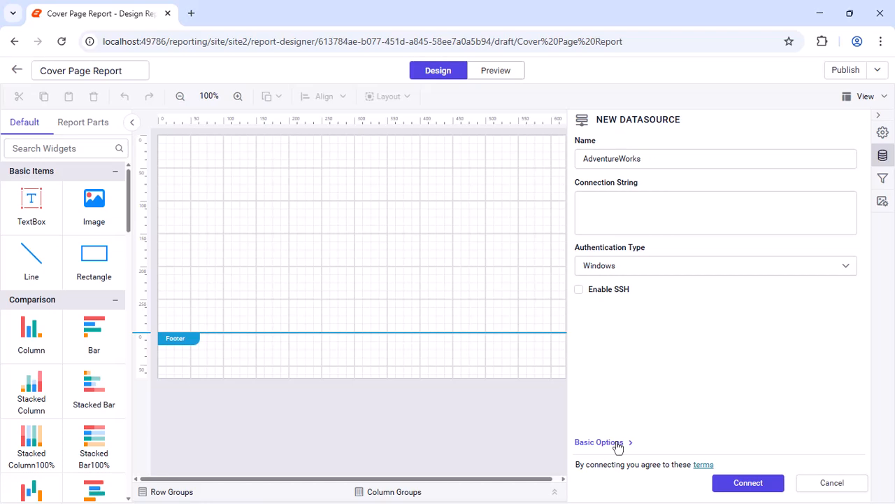
click(828, 230)
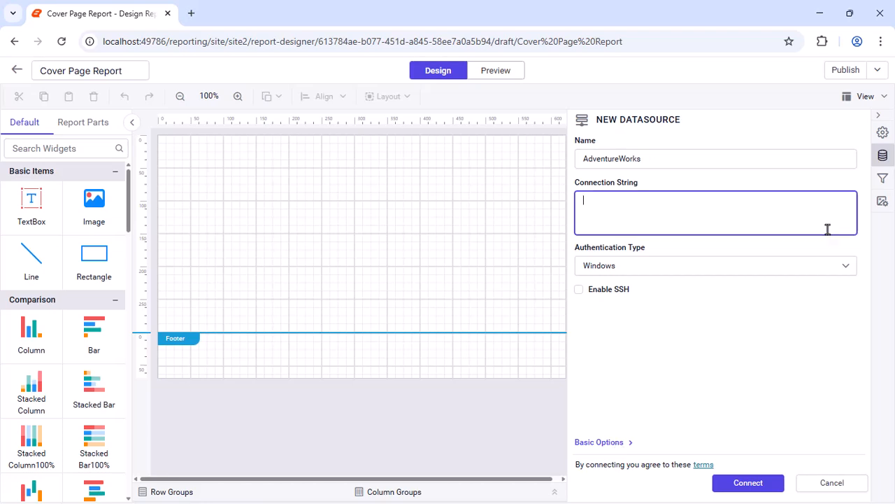
key(ctrl+v)
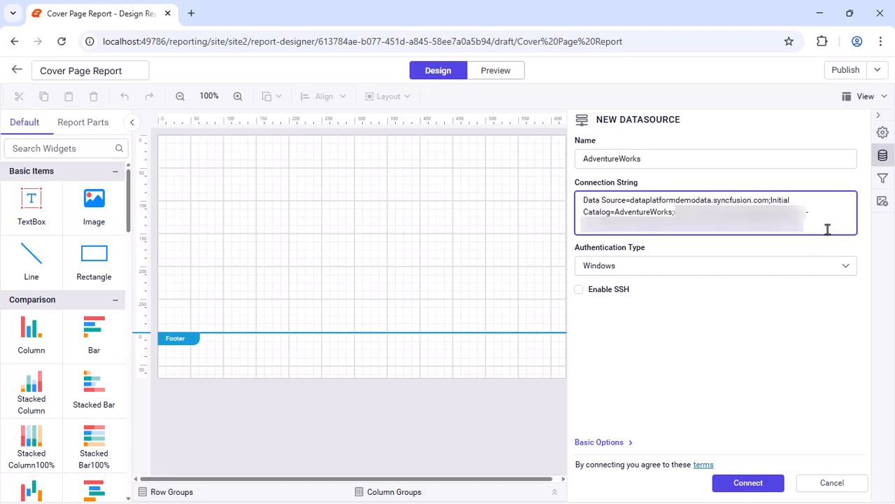
click(817, 269)
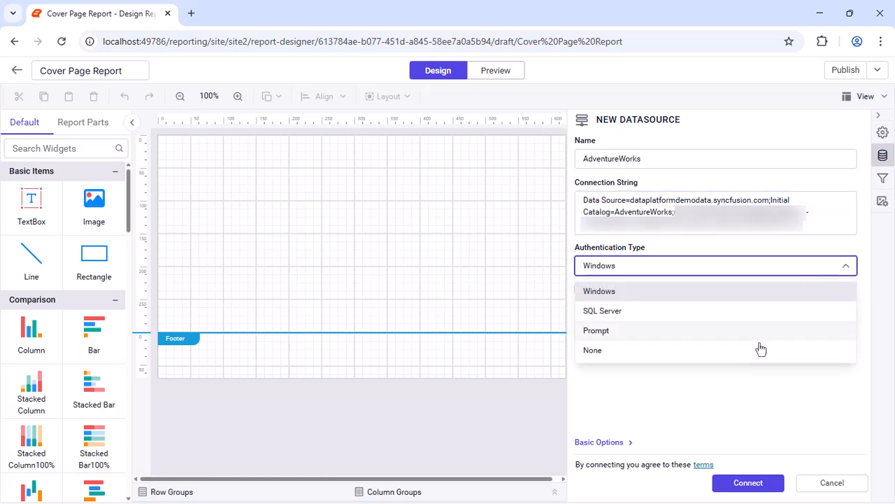
click(759, 350)
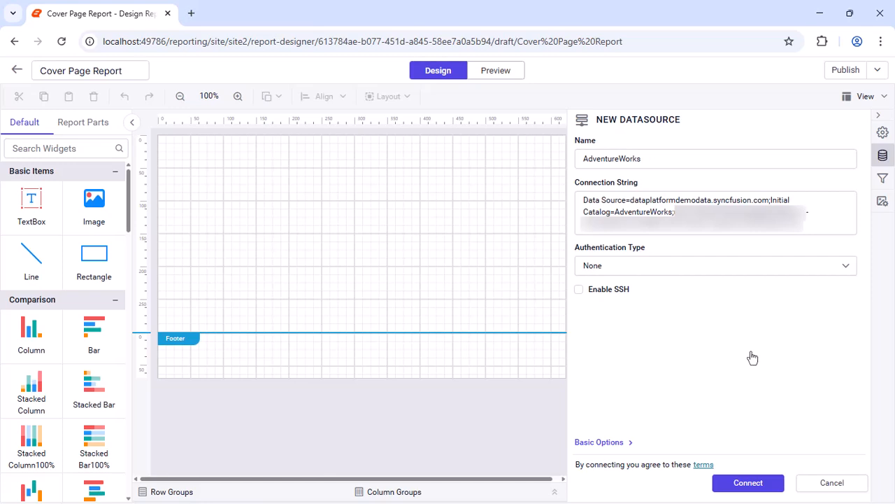
click(748, 482)
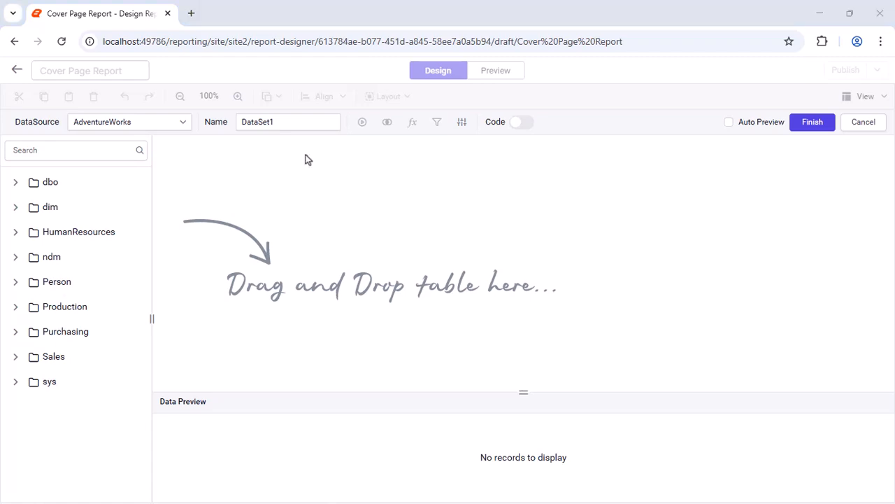
Step: Name the dataset SalesDataset and switch its query design to code mode
double_click(312, 126)
text(SalesDataset)
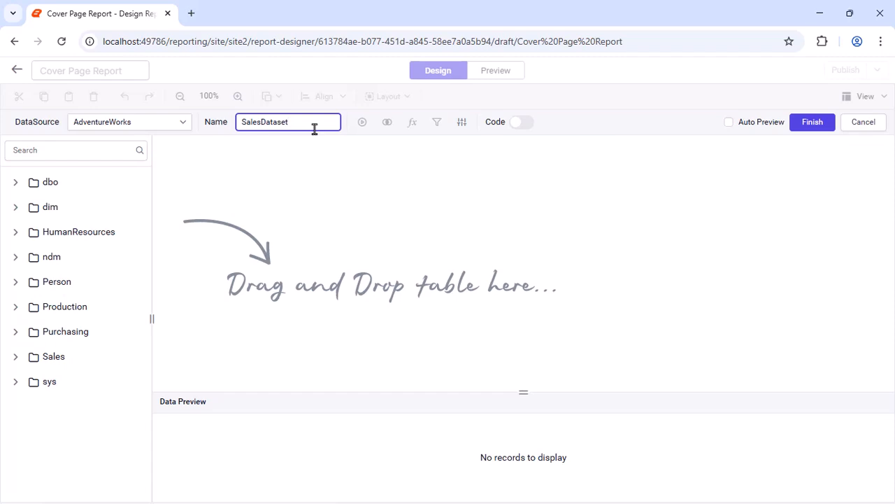
click(522, 125)
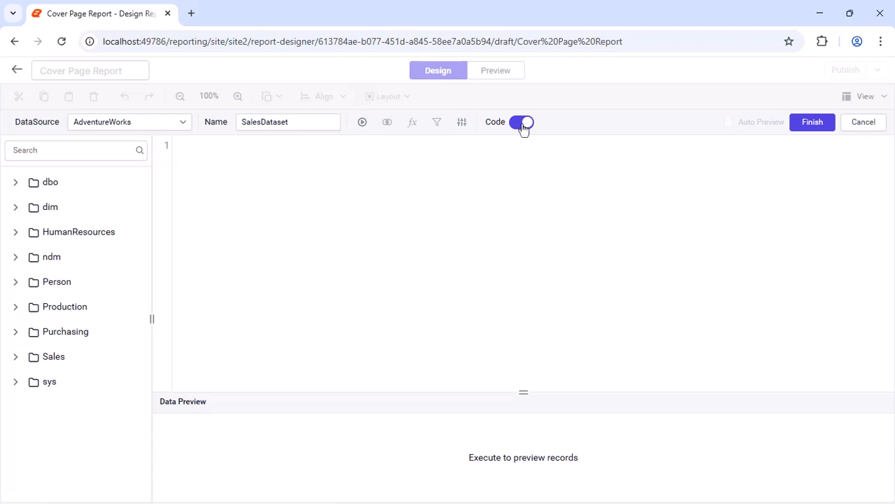
Step: Enter the Top 500 sales order detail SQL query joining Product and SalesOrderHeader, execute it, and finish the dataset
click(522, 146)
text(SELECT Top 500 SOD.SalesOrderDetailID, SOD.OrderQty, SOD.UnitPrice, 	CASE WHEN SOD.UnitPriceDiscount IS NULL THEN 0 ELSE SOD.UnitPriceDiscount END AS UnitPriceDiscount, 	SOD.LineTotal, SOD.CarrierTrackingNumber, SOD.SalesOrderID, P.Name, P.ProductNumber FROM	Sales.SalesOrderDetail SOD INNER JOIN 	Production.Product P ON SOD.ProductID = P.ProductID INNER JOIN 	Sales.SalesOrderHeader SOH ON SOD.SalesOrderID = SOH.SalesOrderID 	WHERE SOD.CarrierTrackingNumber IS NOT NULL)
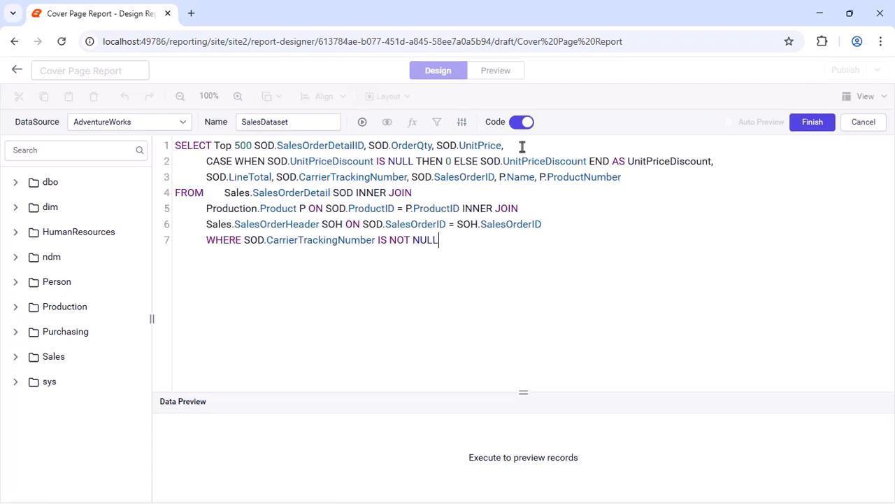
click(363, 122)
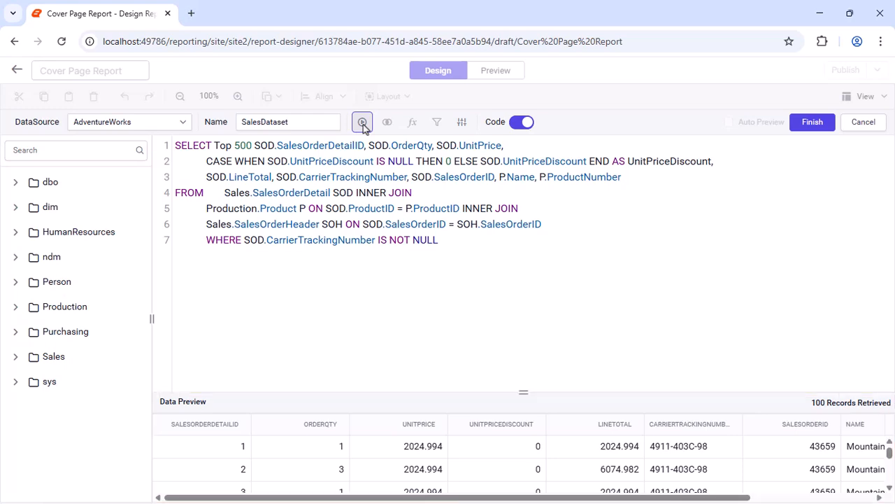
click(809, 123)
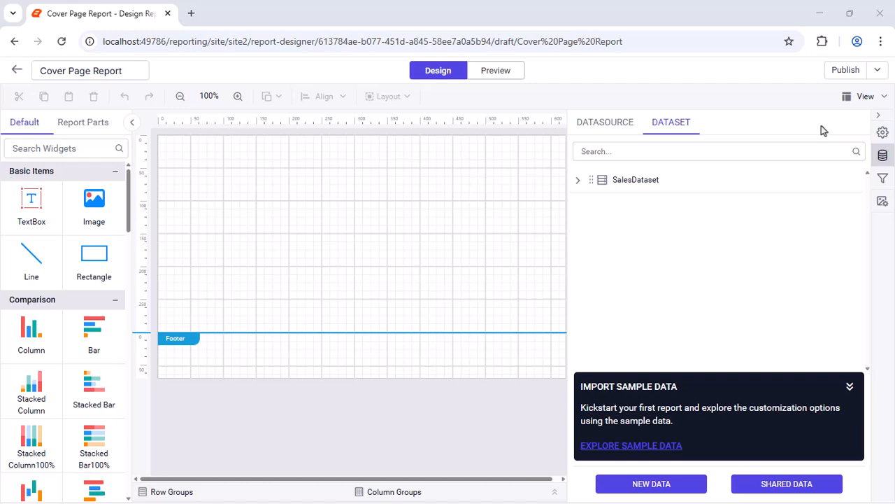
Step: Enable the report header and place a rectangle in it that spans the full page width
click(866, 95)
click(826, 124)
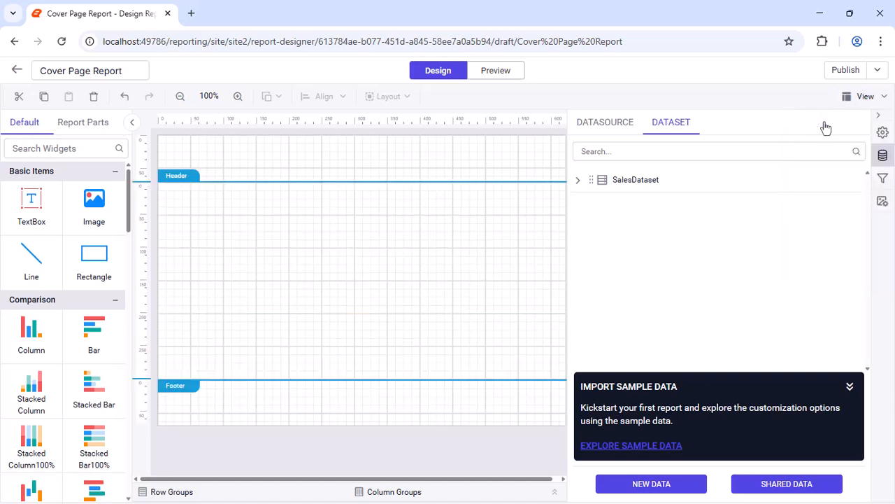
drag(94, 259, 162, 142)
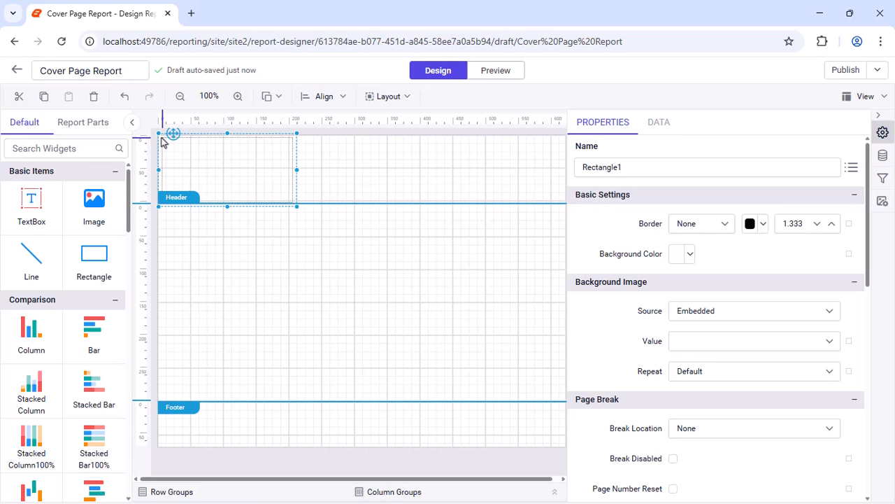
drag(297, 206, 565, 184)
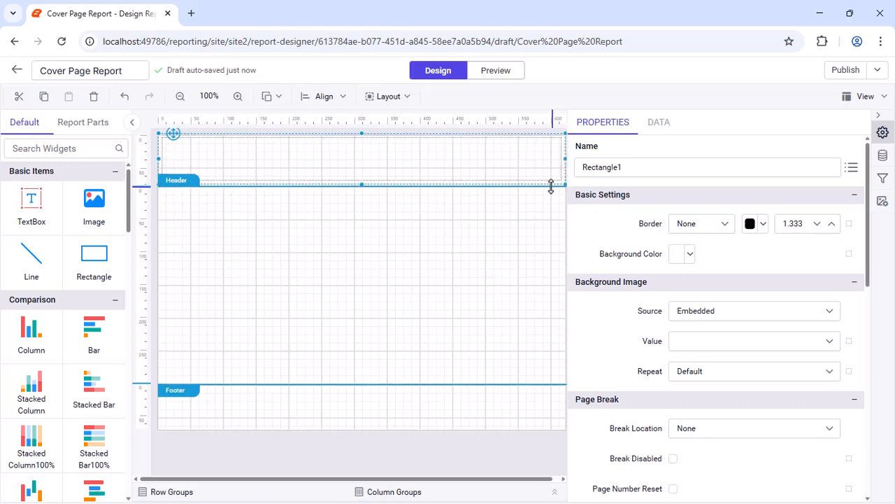
Step: Set the header rectangle's background color to #555b62
click(690, 254)
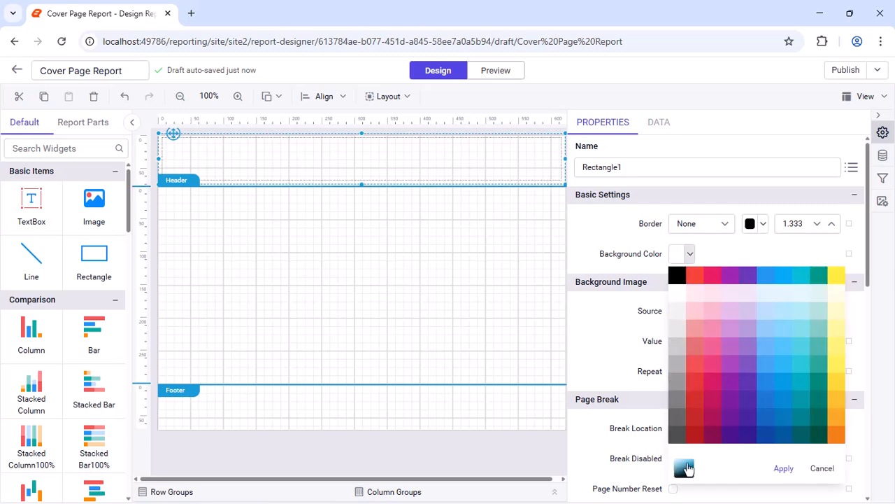
click(688, 469)
triple_click(722, 279)
text(#555b62)
click(824, 311)
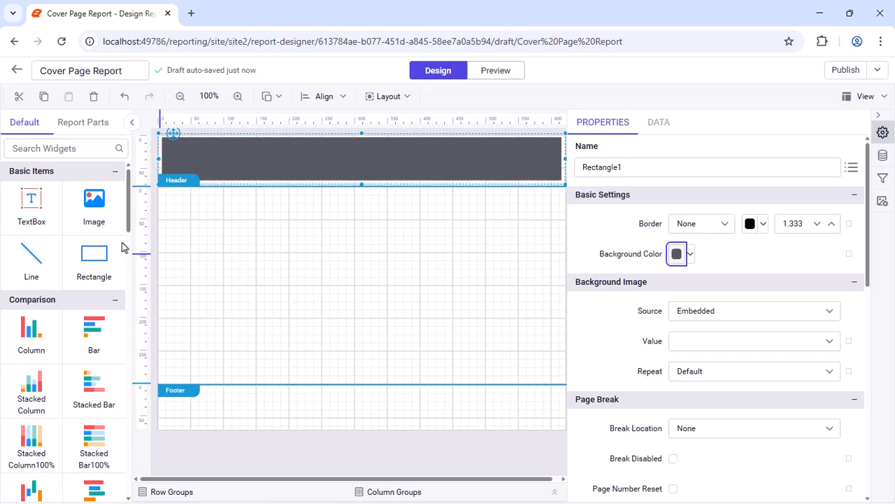
Step: Add a text box inside the header rectangle, widen it to about half the page, and enter "Sales Order Details"
drag(32, 203, 165, 144)
drag(298, 175, 356, 174)
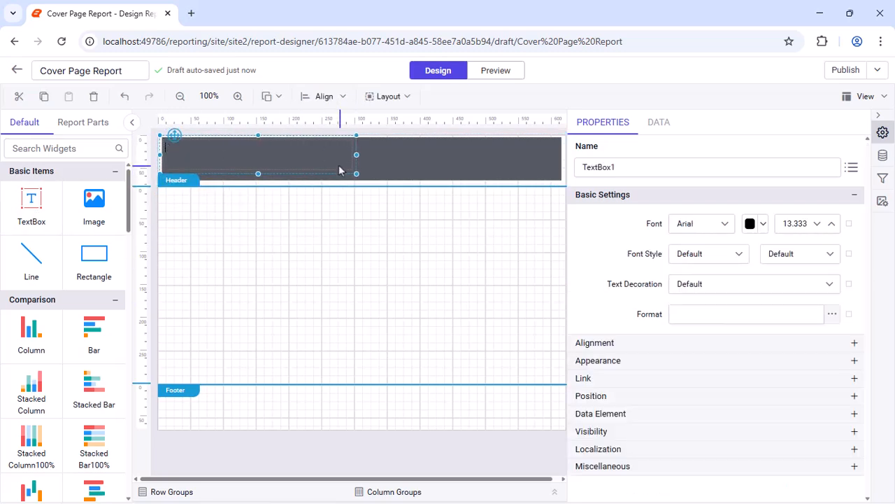
text(Sales Order Details)
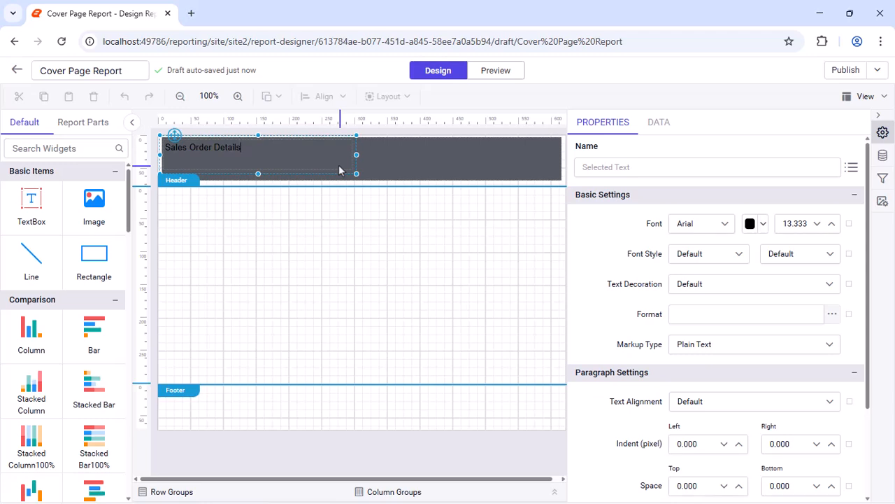
Step: Set the "Sales Order Details" text box font to Segoe UI in white at size 18.333
click(339, 159)
click(723, 224)
text(Seg)
click(710, 337)
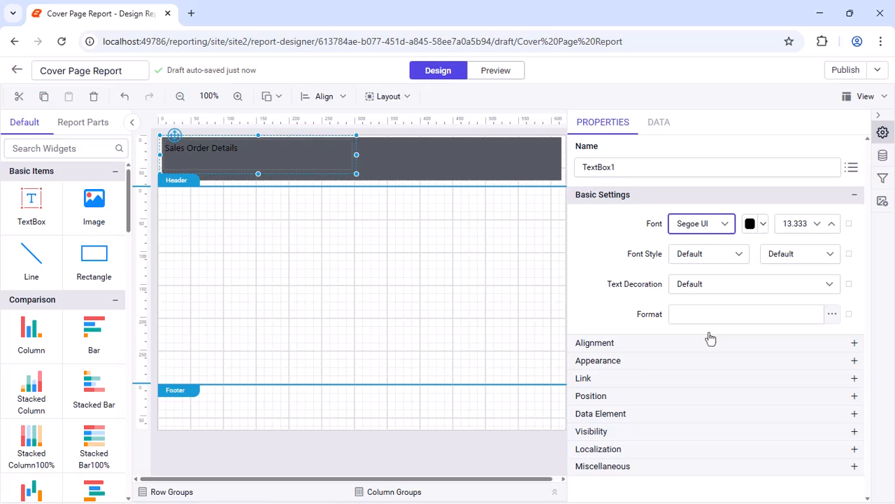
click(757, 224)
click(826, 438)
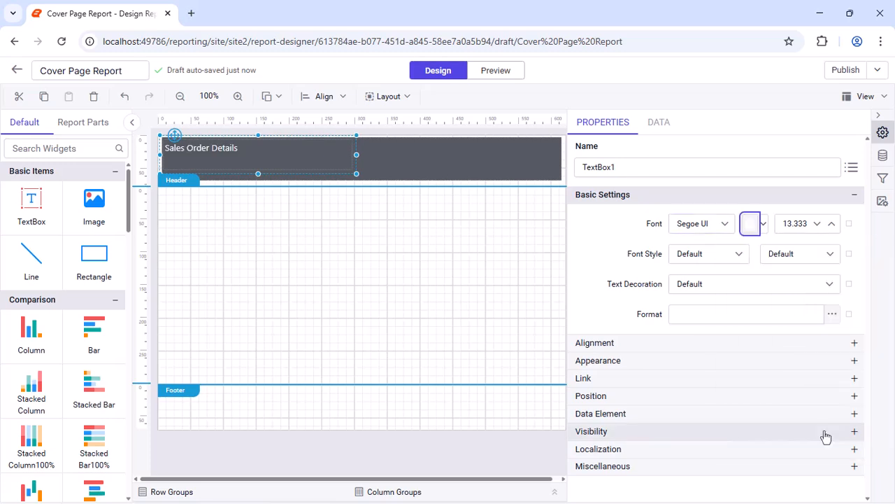
double_click(796, 224)
text(18.333)
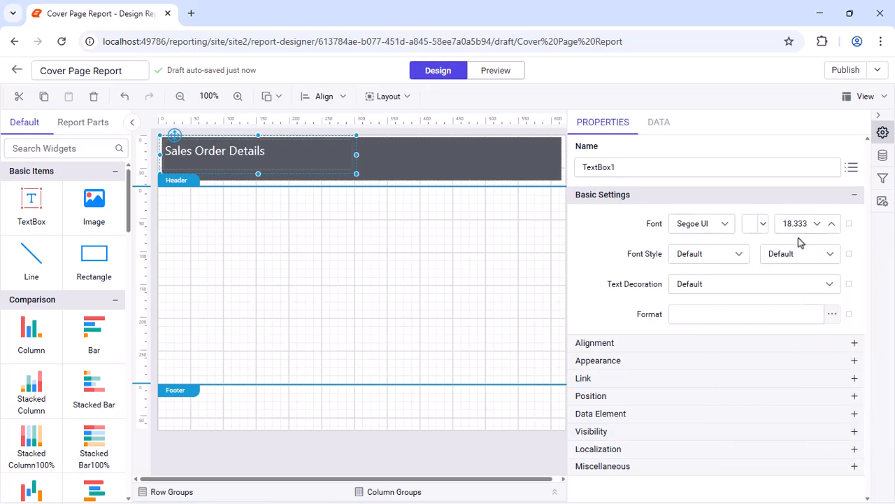
Step: Make the header title bold and set its vertical alignment to Middle
click(801, 253)
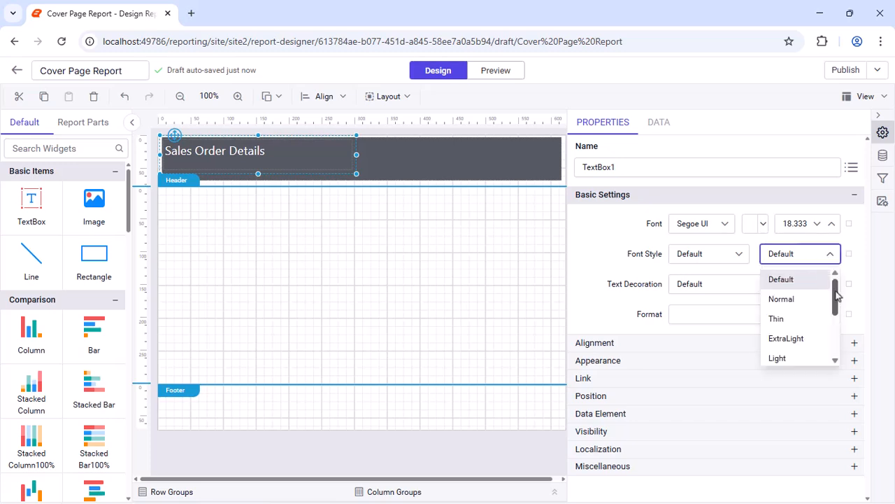
scroll(804, 325, down, 2)
click(805, 325)
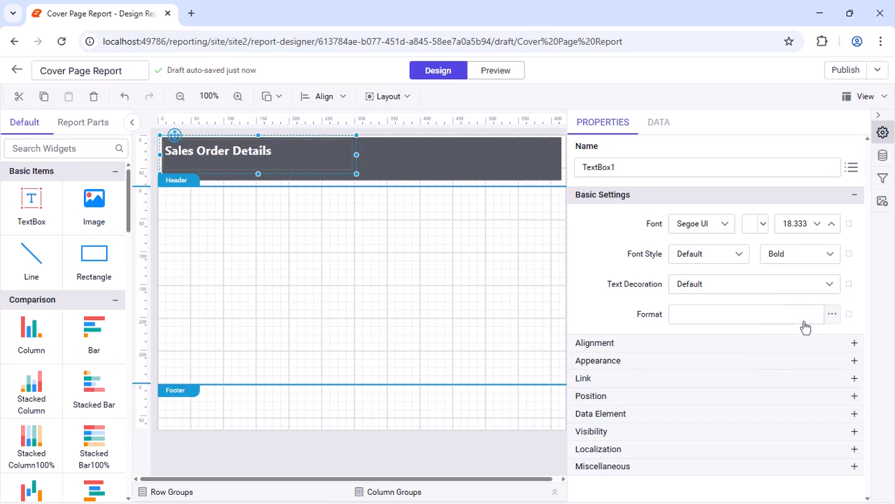
click(808, 342)
click(816, 401)
click(755, 466)
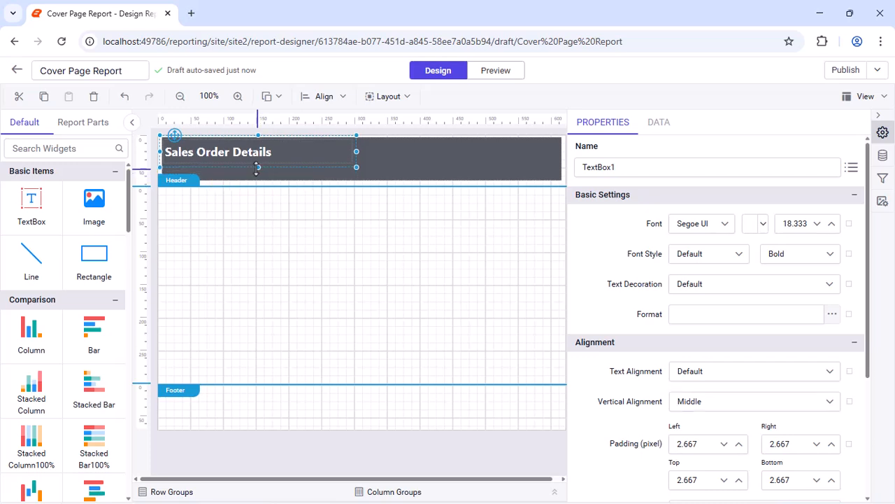
Step: Reduce the header's height, resize the title text box to about 289 × 43 px, and fit the header rectangle to the page width
click(359, 174)
drag(355, 186, 355, 175)
click(248, 152)
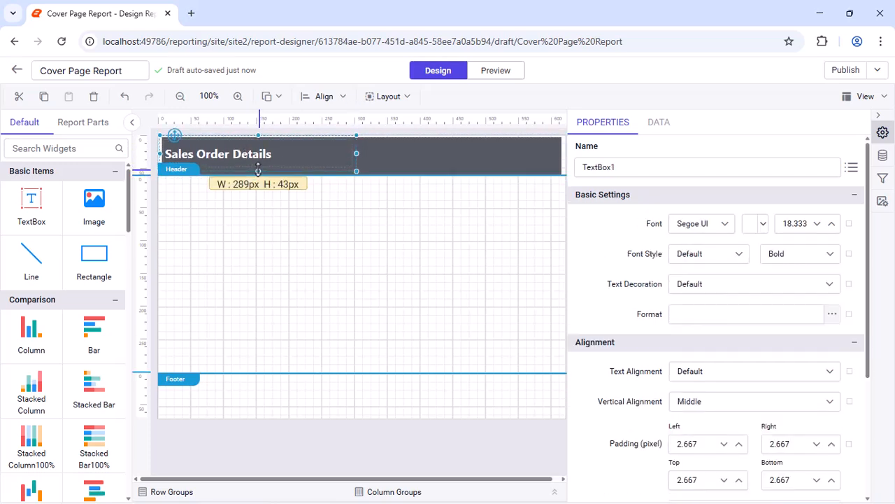
click(566, 148)
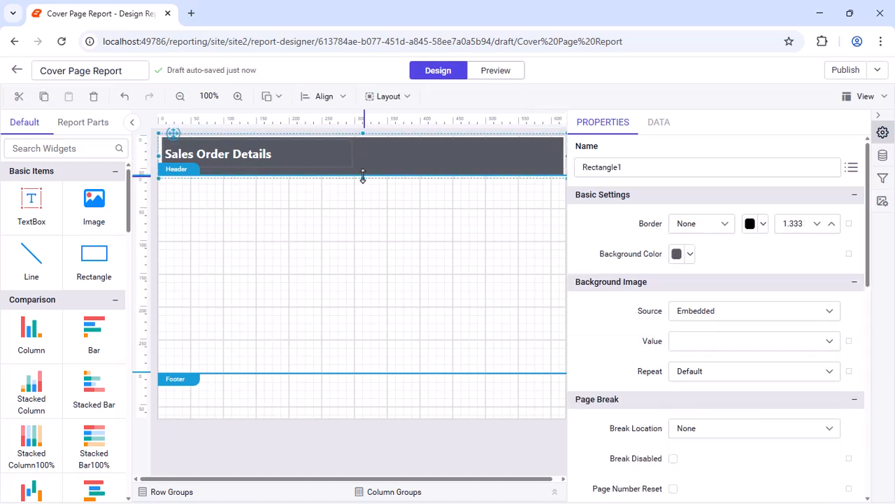
Step: Place a rectangle in the report body just below the header and enlarge it to reach close to the page's right edge
click(227, 270)
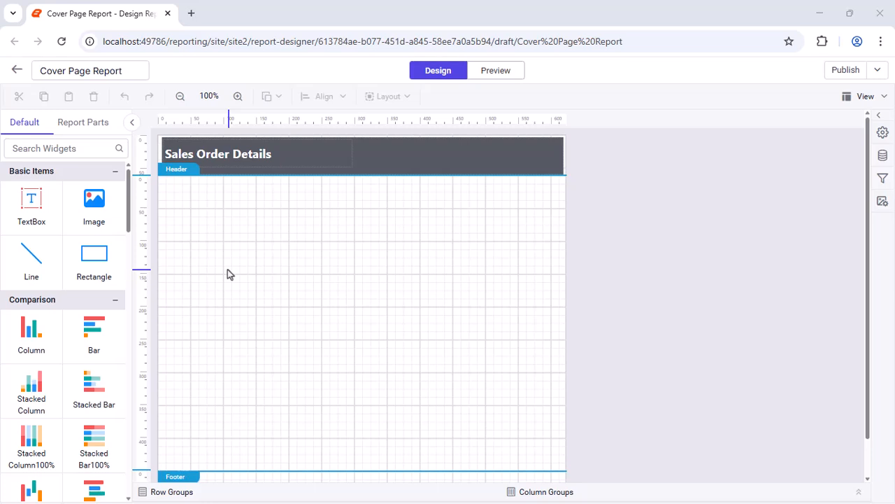
drag(93, 258, 210, 186)
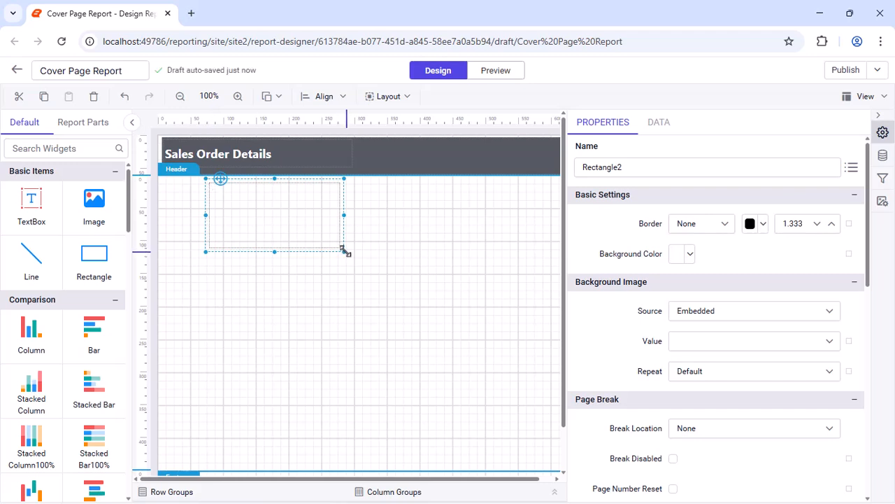
drag(344, 251, 558, 340)
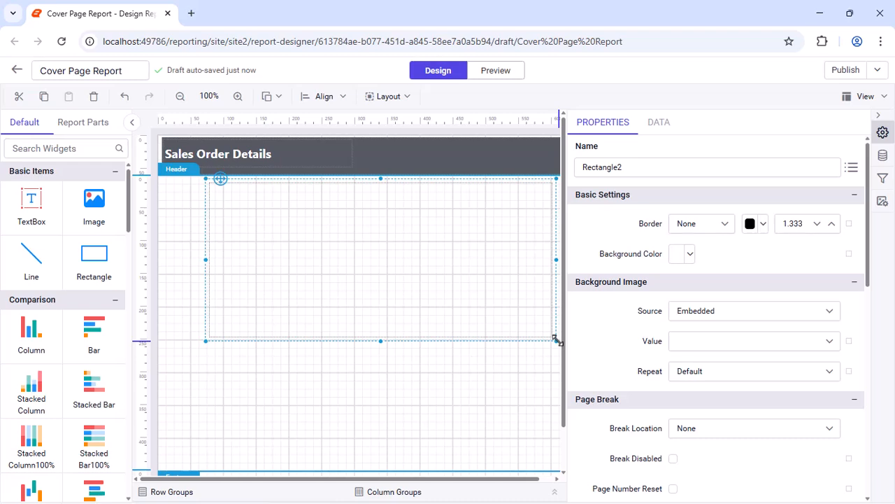
Step: Add a text box reading "BOLD REPORTS" along the top of the body rectangle and size it to about 513 × 39 px
drag(31, 208, 211, 193)
drag(347, 222, 552, 223)
double_click(528, 215)
text(BOLD REPORTS)
drag(380, 222, 380, 211)
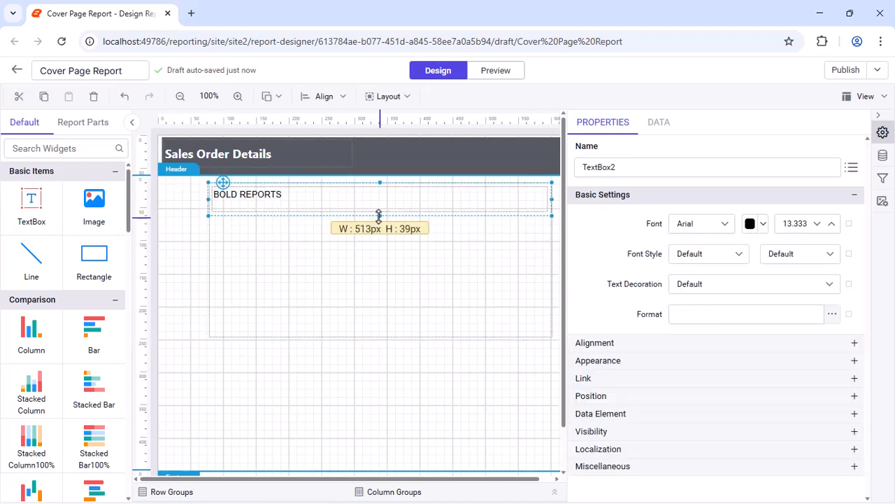
Step: Add a text box reading "Cover Page" below the "BOLD REPORTS" box, aligned left with it and made the same size
drag(94, 203, 217, 226)
click(260, 198)
ctrl+click(261, 235)
click(324, 97)
click(341, 125)
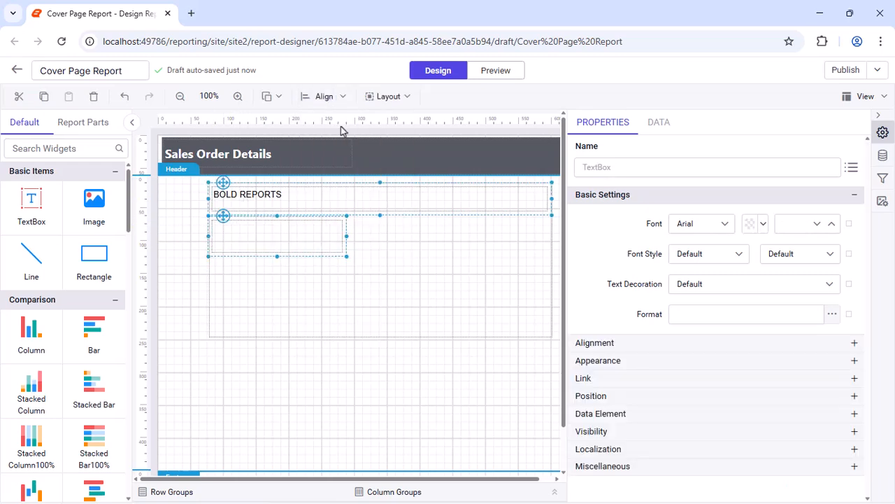
click(389, 97)
click(397, 172)
double_click(475, 234)
text(Cover Page)
Step: Add a text box reading "Adventure Works" below the "Cover Page" box, matching its size
drag(32, 202, 234, 260)
click(404, 98)
click(405, 122)
double_click(497, 270)
text(Adv)
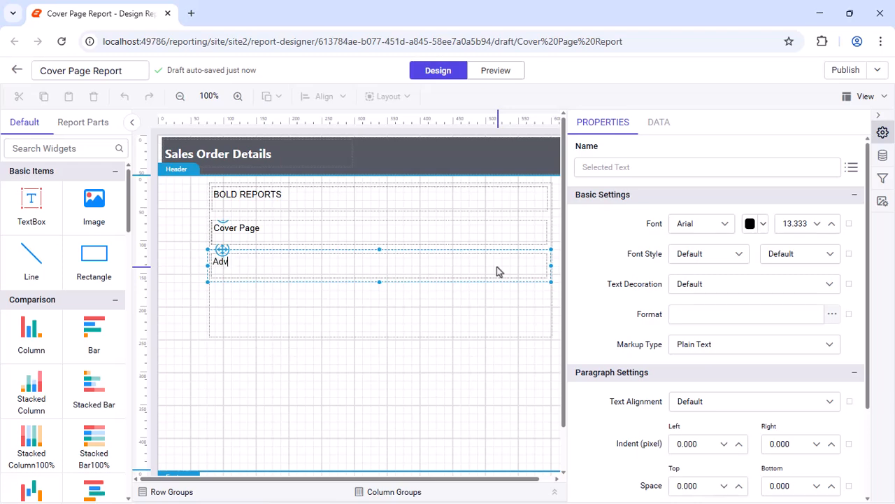
text(enture Works)
Step: Add a text box reading "Sales Order Details" below the "Adventure Works" box, aligned left with it and made the same size
drag(32, 203, 214, 294)
double_click(214, 294)
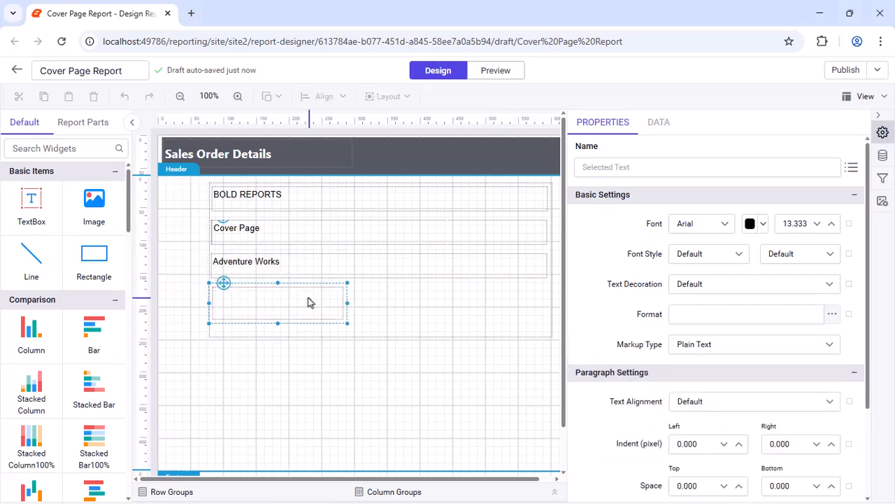
text(Sales Order Details)
click(314, 271)
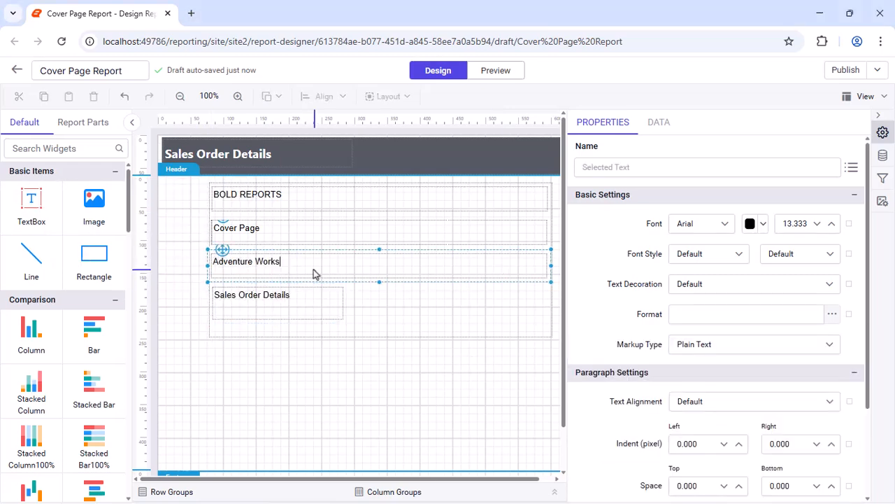
ctrl+click(301, 296)
click(343, 101)
click(388, 95)
click(408, 124)
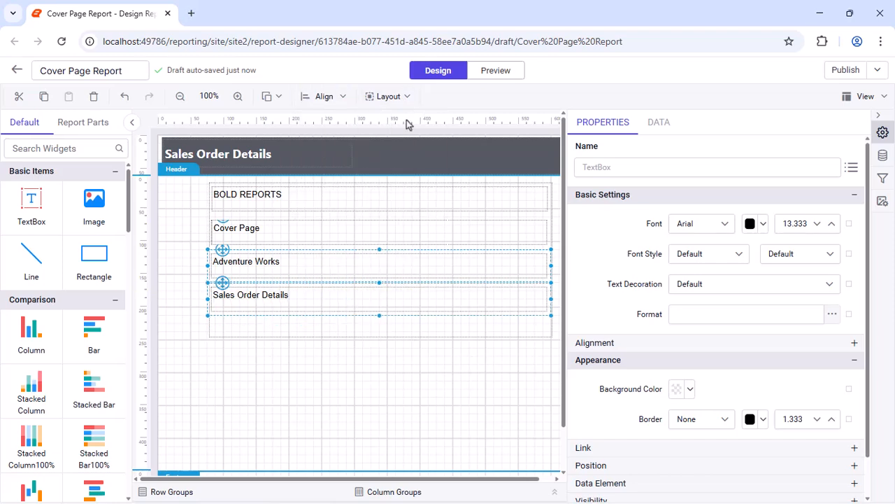
Step: Format the "BOLD REPORTS" text in Segoe UI at size 21.333 with centered alignment
double_click(359, 202)
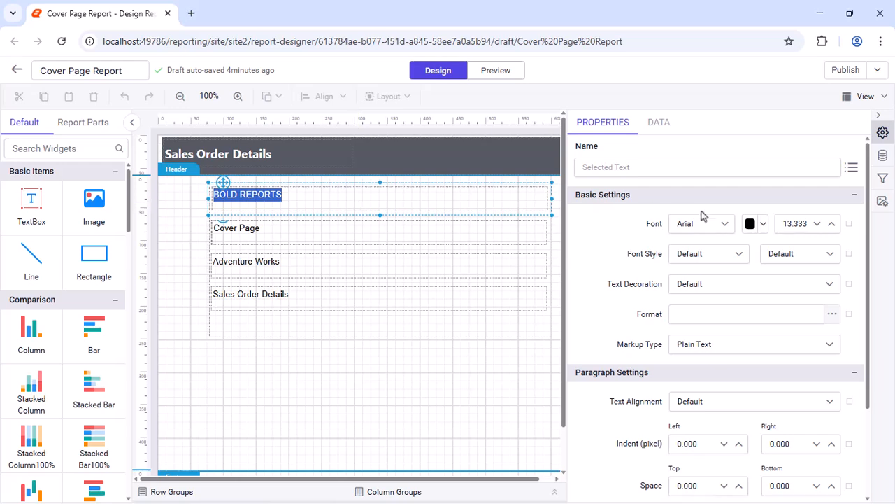
click(727, 226)
text(Se)
click(700, 335)
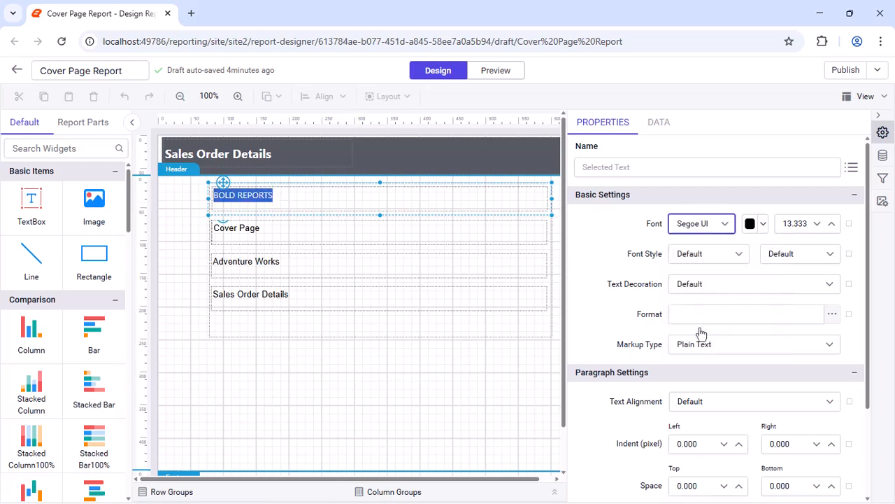
click(816, 223)
click(799, 241)
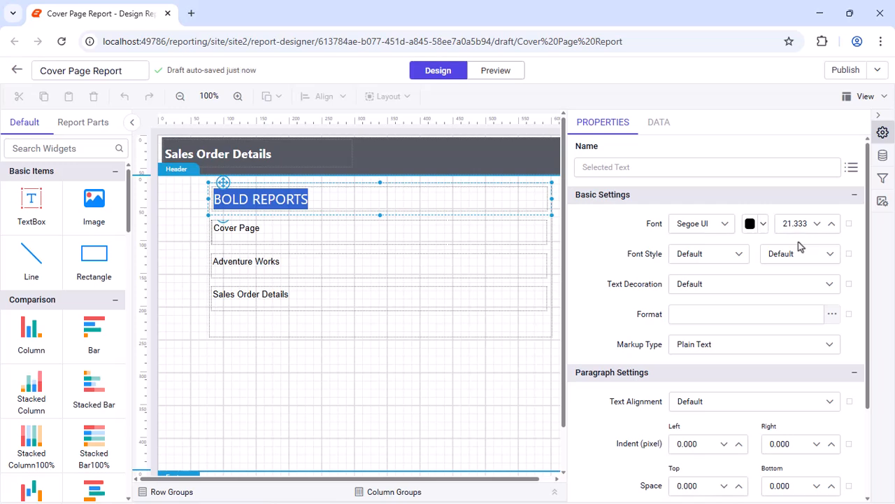
click(829, 402)
click(707, 466)
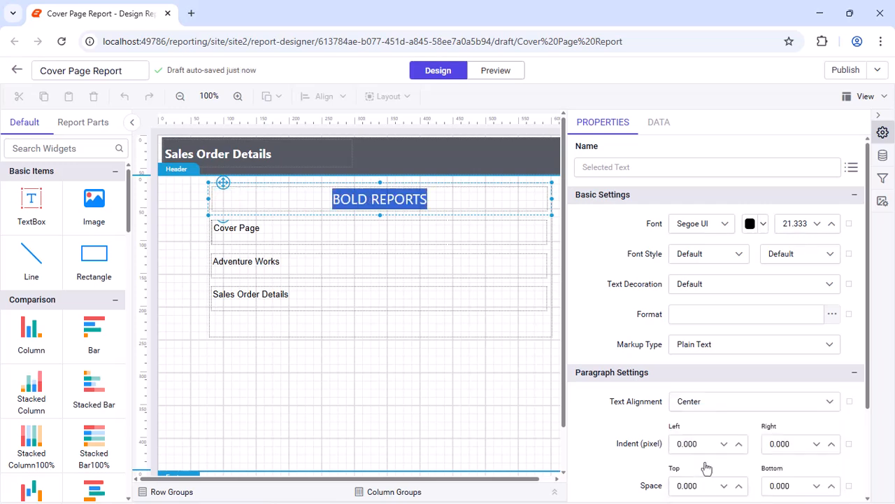
Step: Set the font color of the "BOLD REPORTS" text to #973620
click(762, 226)
click(733, 426)
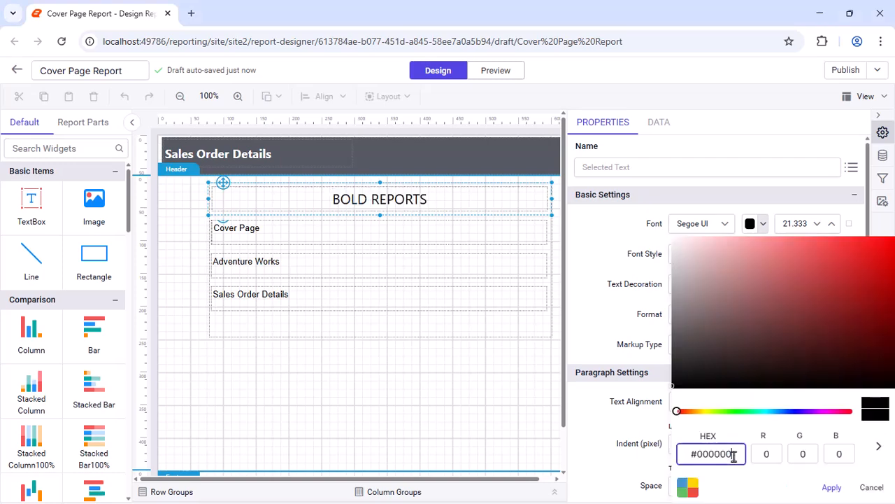
triple_click(731, 454)
text(#973620)
click(829, 486)
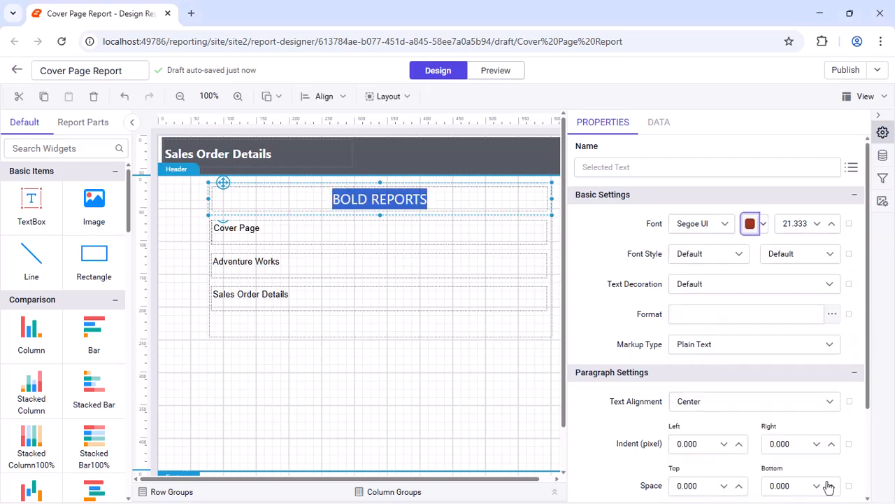
Step: Give the "BOLD REPORTS" text box a light blue background color by pasting the copied hex code
click(468, 213)
click(664, 360)
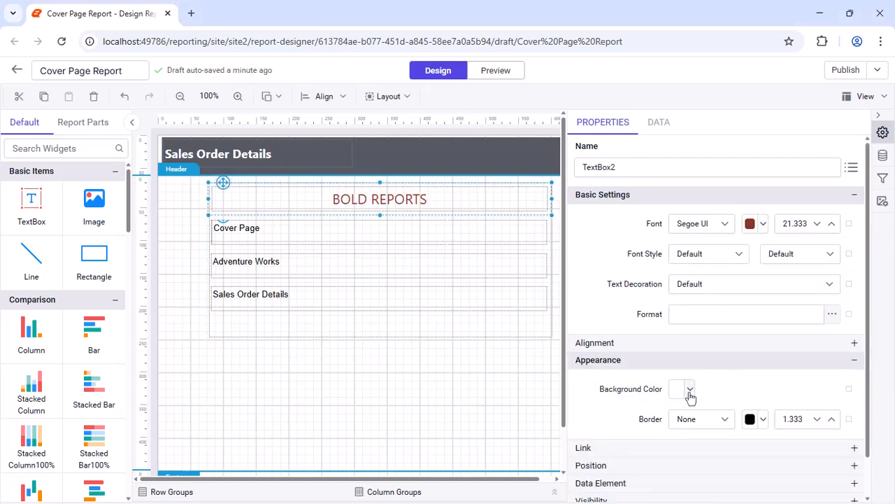
click(691, 389)
click(684, 366)
triple_click(707, 334)
key(ctrl+v)
click(828, 366)
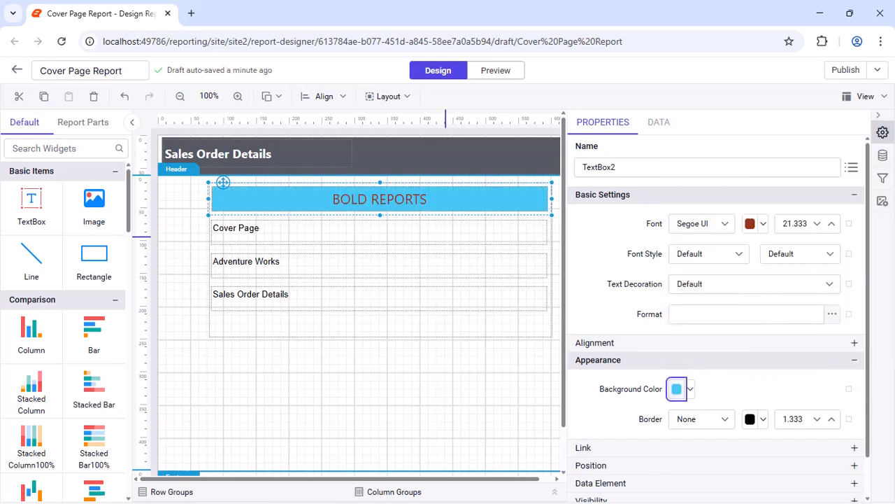
Step: Set the "Cover Page" text to Segoe UI at size 21.333
double_click(414, 228)
click(721, 225)
text(se)
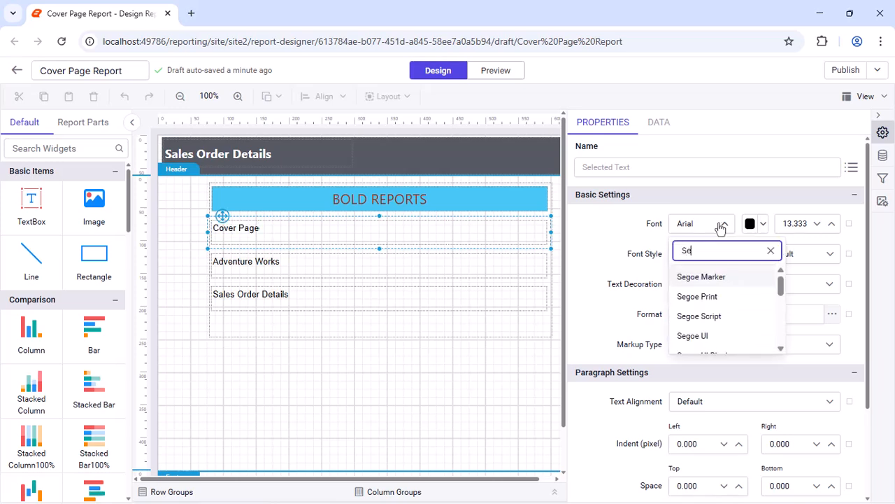
click(688, 337)
click(806, 224)
click(802, 241)
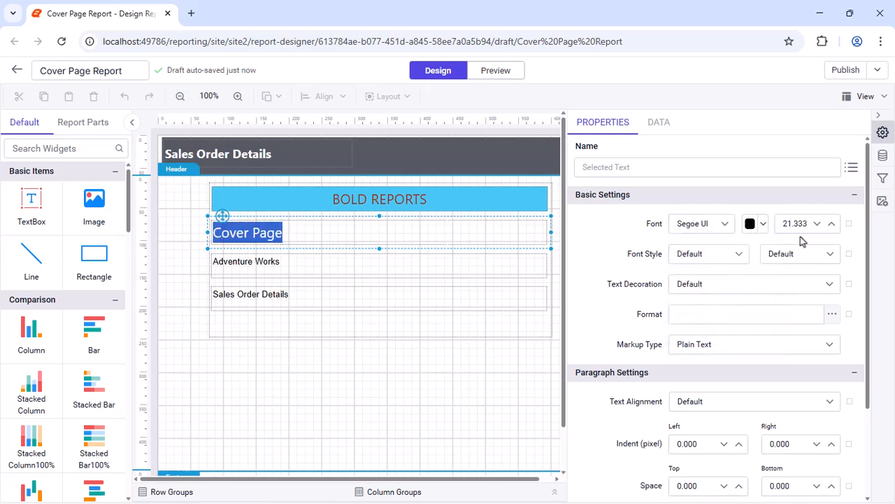
Step: Make the "Cover Page" text ExtraBold, center it, and apply black as its font color
click(801, 253)
click(811, 354)
click(742, 400)
click(694, 467)
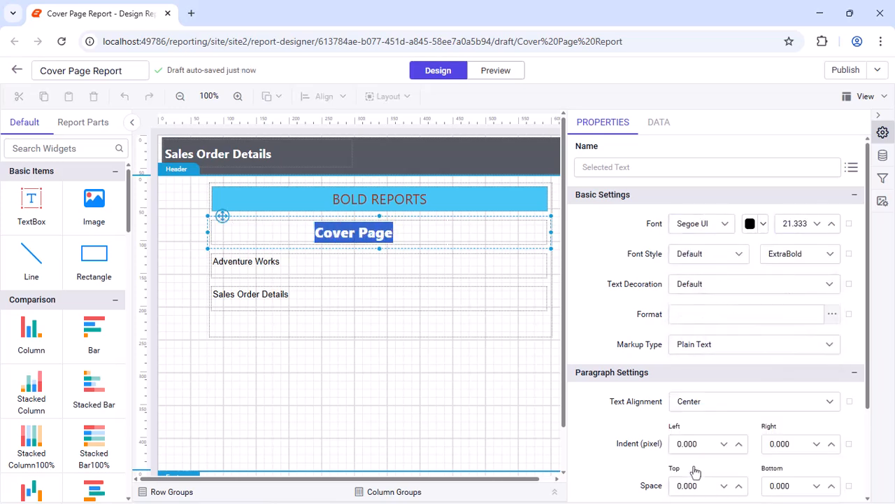
click(756, 224)
click(832, 436)
Step: Set the background color of the "Cover Page" text box to #ffcb67
click(537, 266)
click(515, 238)
click(685, 387)
triple_click(716, 334)
text(#ffcb67)
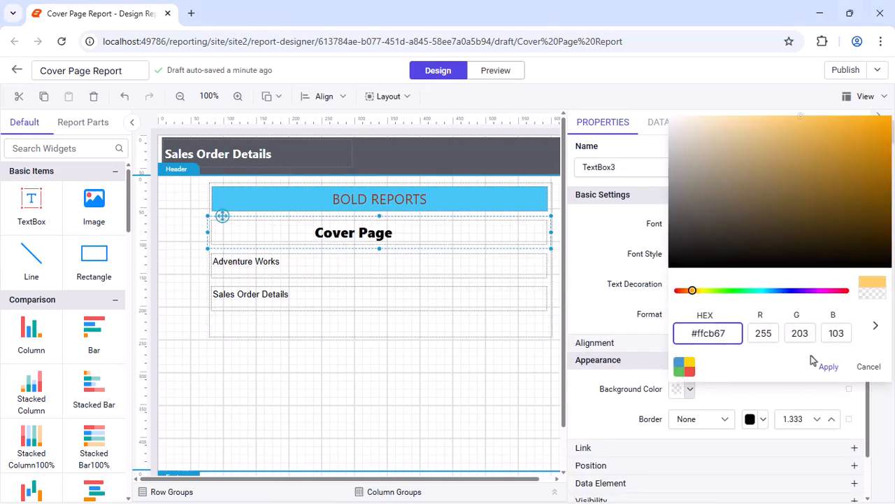
click(828, 365)
click(828, 367)
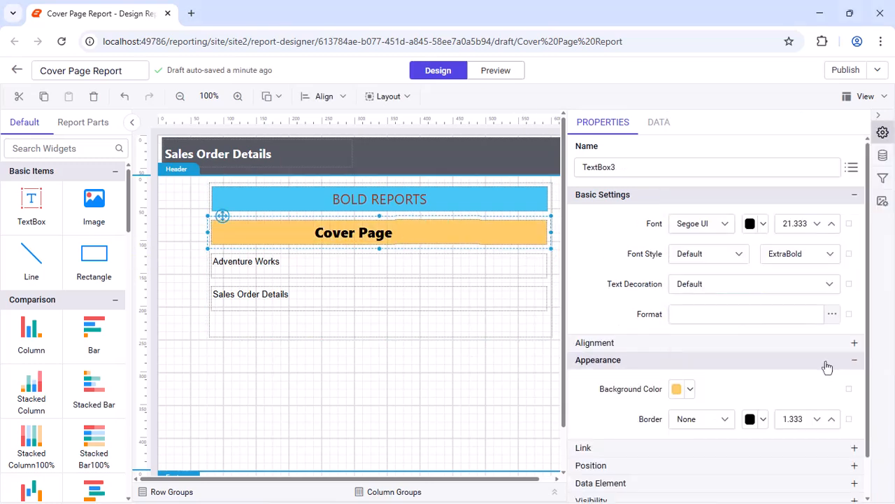
Step: Format the "Adventure Works" text in Segoe UI at size 21.333 with centered alignment
double_click(383, 267)
click(700, 223)
text(Se)
click(689, 335)
double_click(806, 223)
text(21.333)
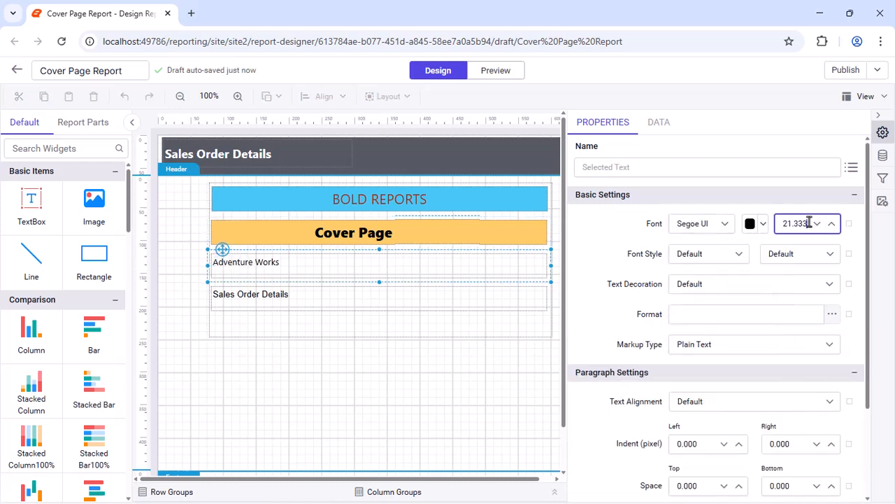
click(803, 237)
click(756, 401)
click(727, 463)
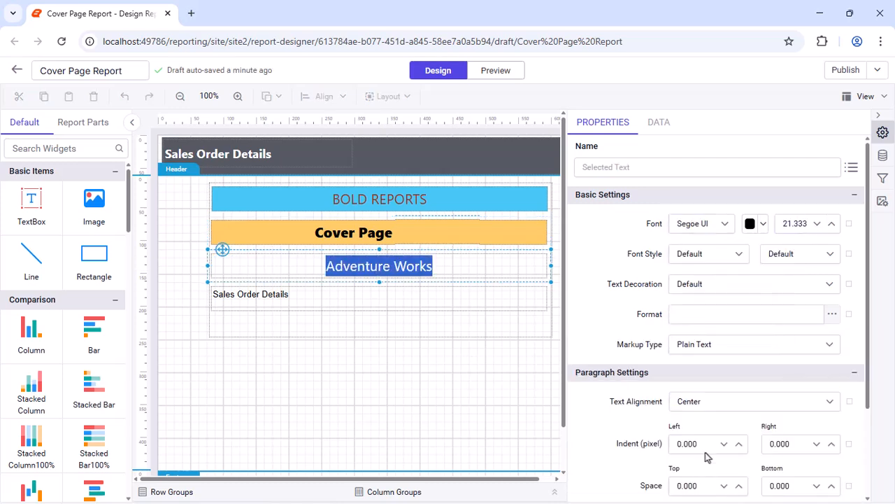
Step: Set the font color of the "Adventure Works" text to #3b2f8d
click(763, 223)
click(731, 435)
triple_click(732, 454)
text(#3b2f8d)
click(831, 487)
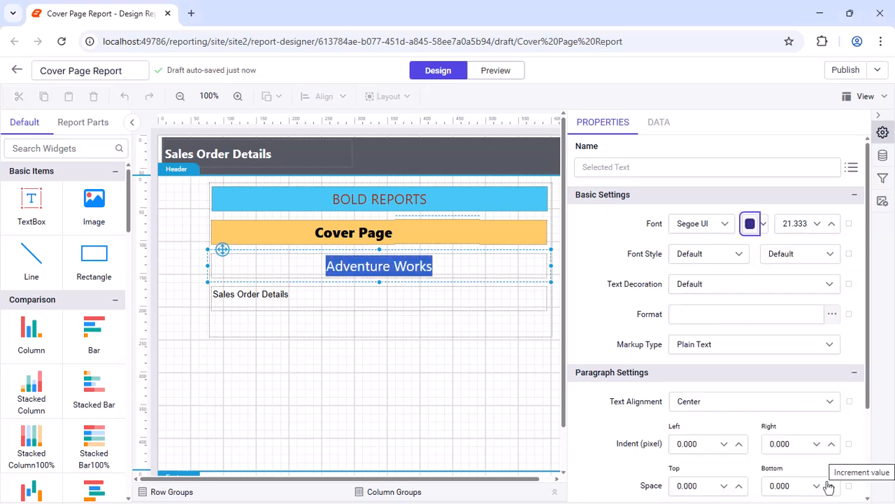
Step: Format the "Sales Order Details" text in the body in Segoe UI at size 21.333, centered, with black font color
triple_click(369, 302)
click(703, 224)
text(Seg)
click(693, 334)
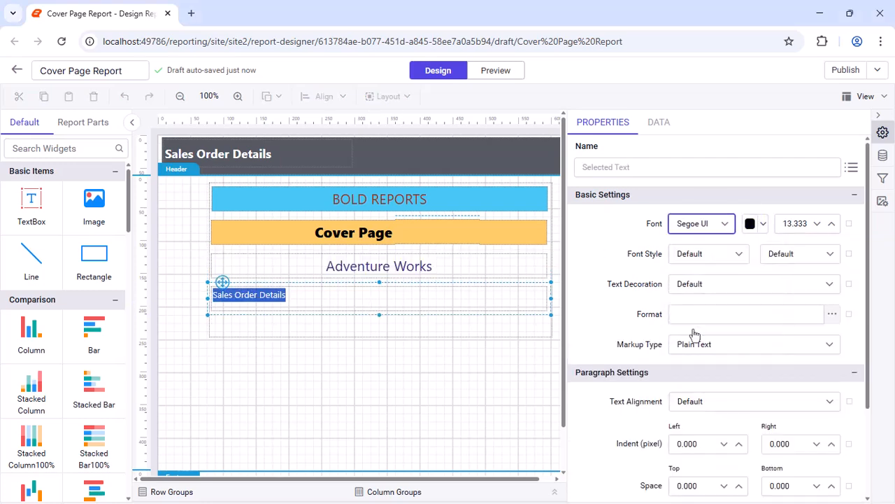
double_click(806, 223)
text(21.333)
key(Return)
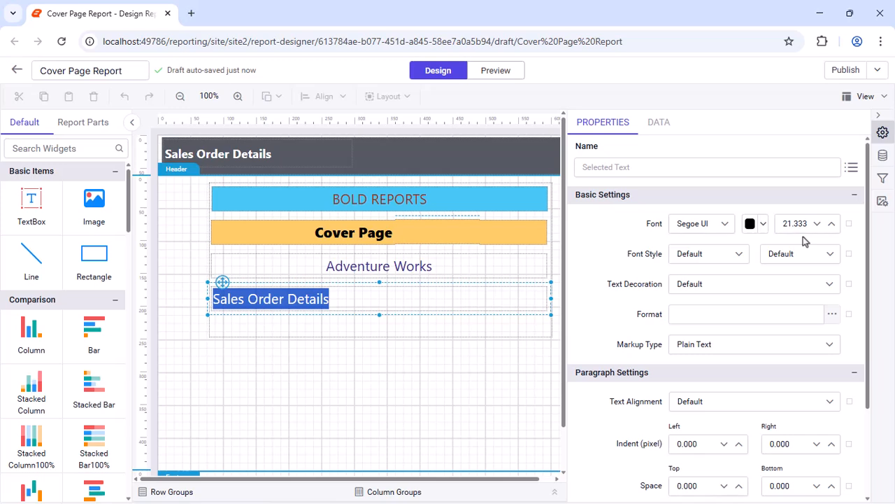
click(756, 401)
click(706, 463)
click(763, 224)
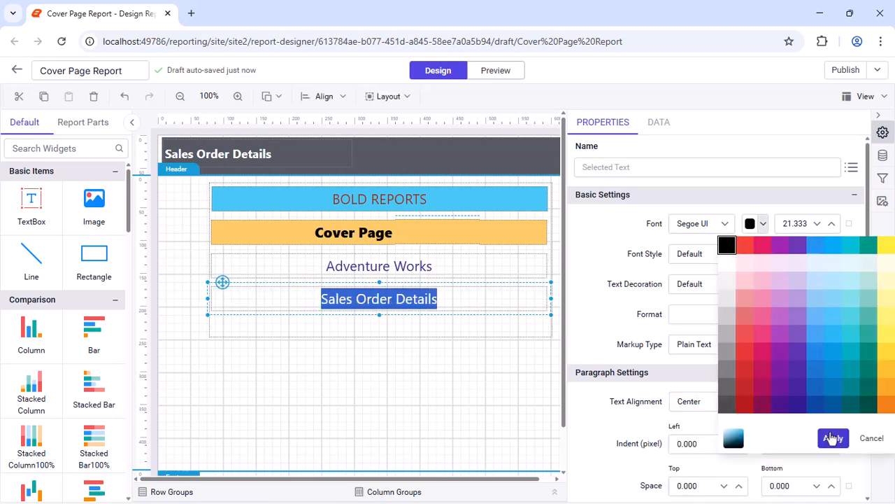
click(830, 436)
Step: Shorten the body rectangle to about 205 px high around its text boxes and give it a Solid border
click(487, 333)
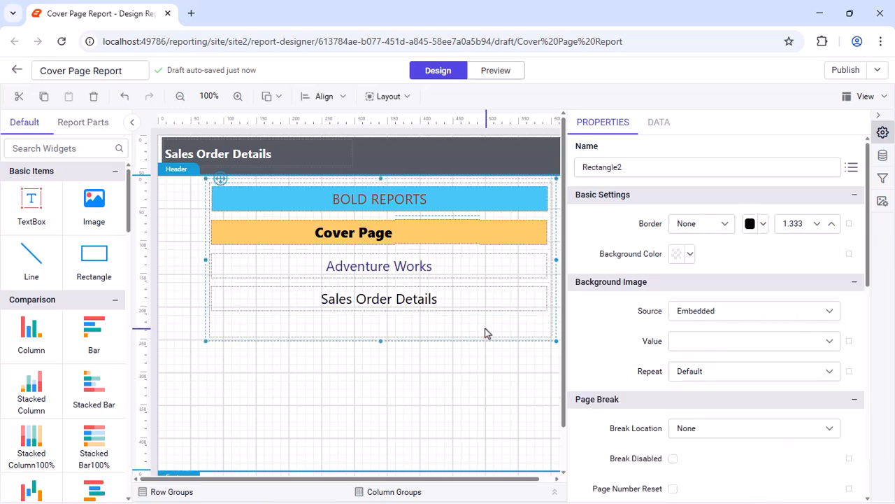
drag(381, 341, 381, 320)
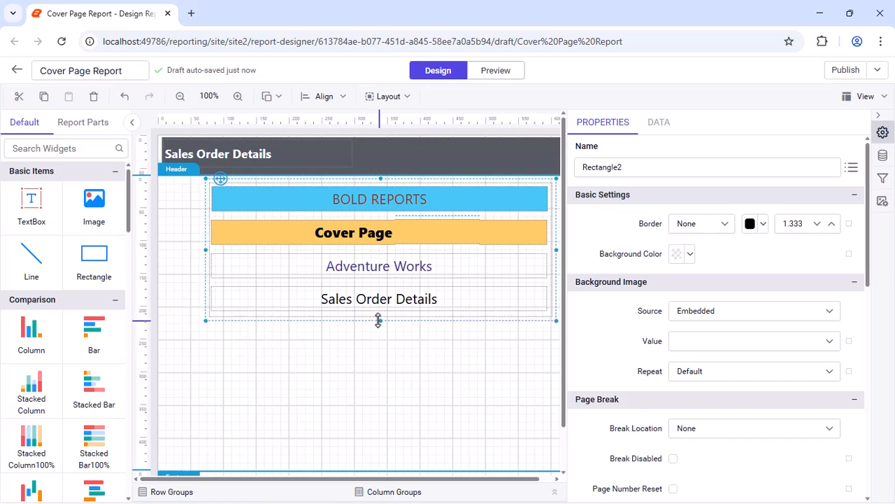
click(724, 234)
click(697, 329)
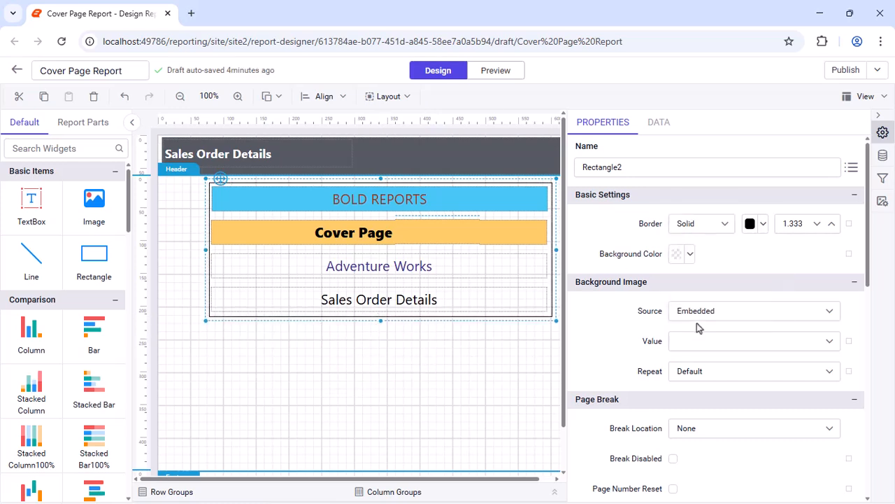
click(324, 340)
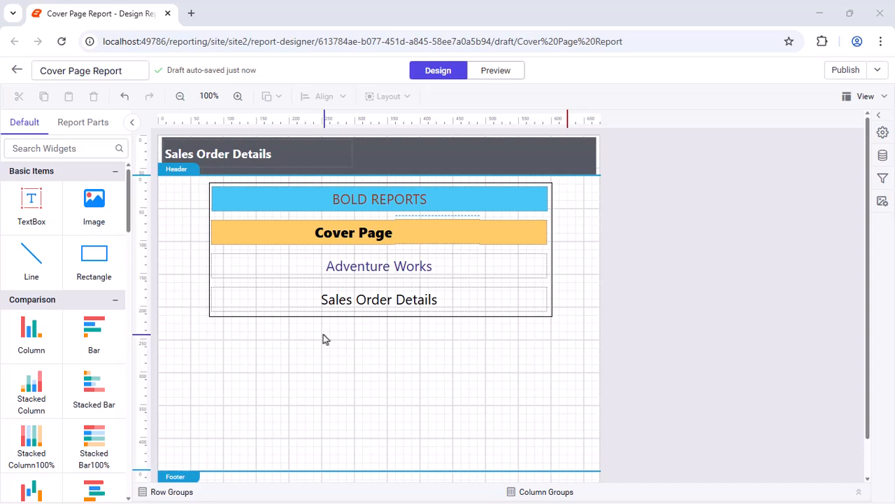
Step: Set the body rectangle's page break location to End and enable Page Number Reset
click(389, 320)
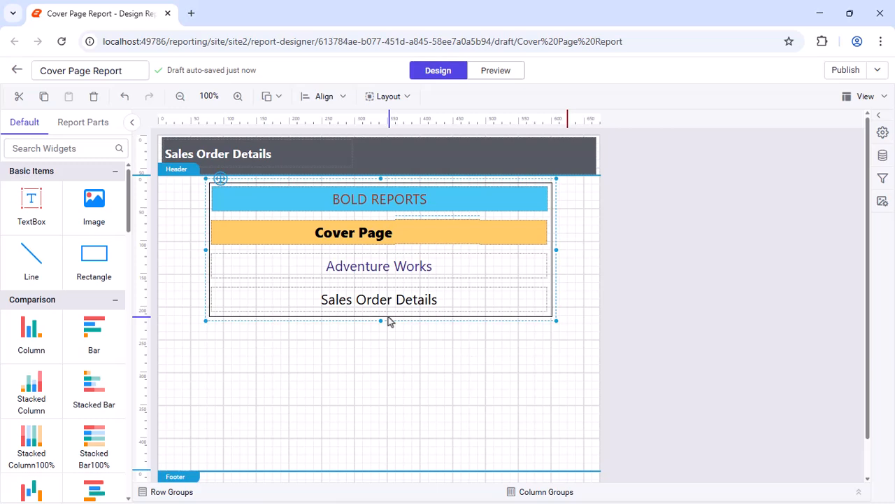
click(882, 133)
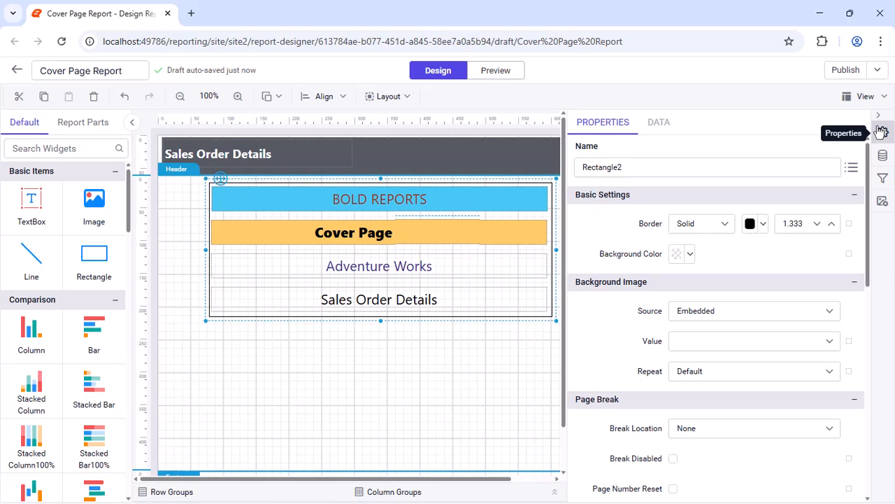
scroll(720, 315, down, 2)
click(757, 322)
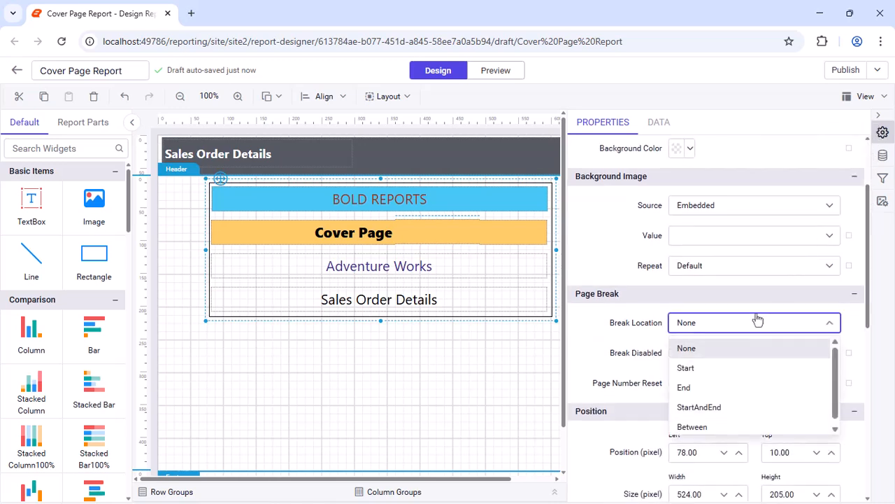
click(699, 385)
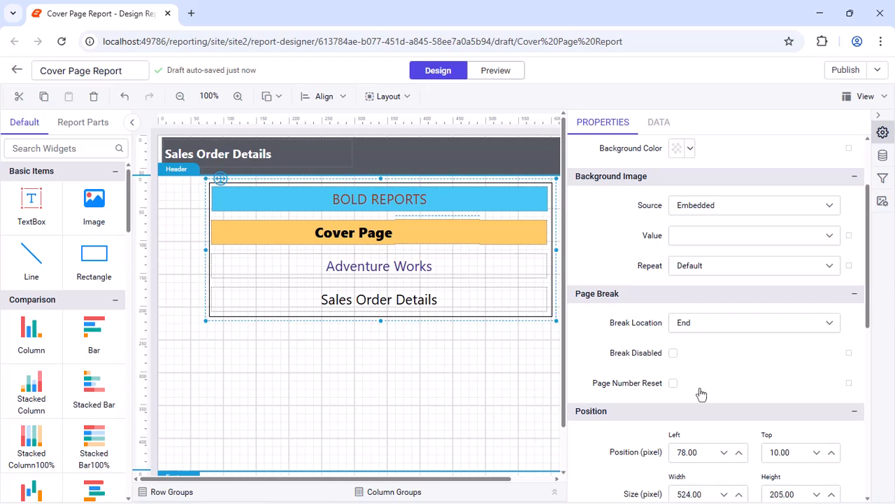
click(673, 383)
click(321, 398)
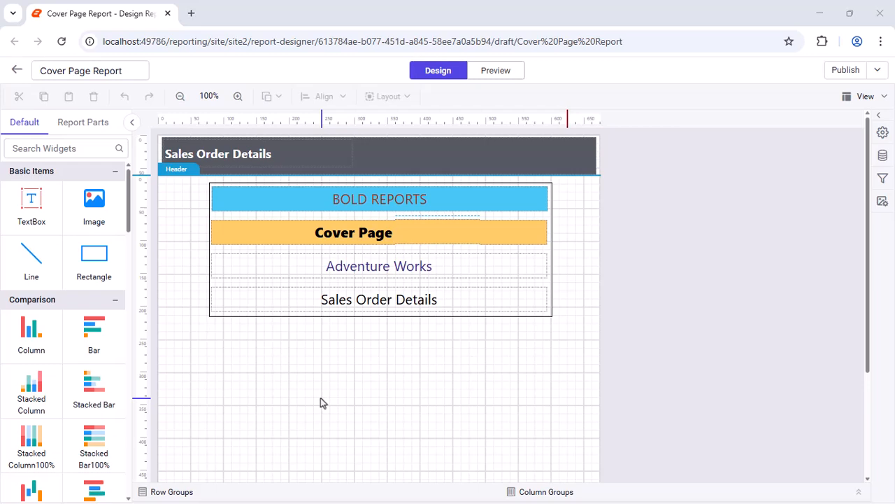
Step: Insert a table below the cover page rectangle and add a fourth column after its third one
scroll(63, 315, down, 5)
drag(32, 300, 166, 349)
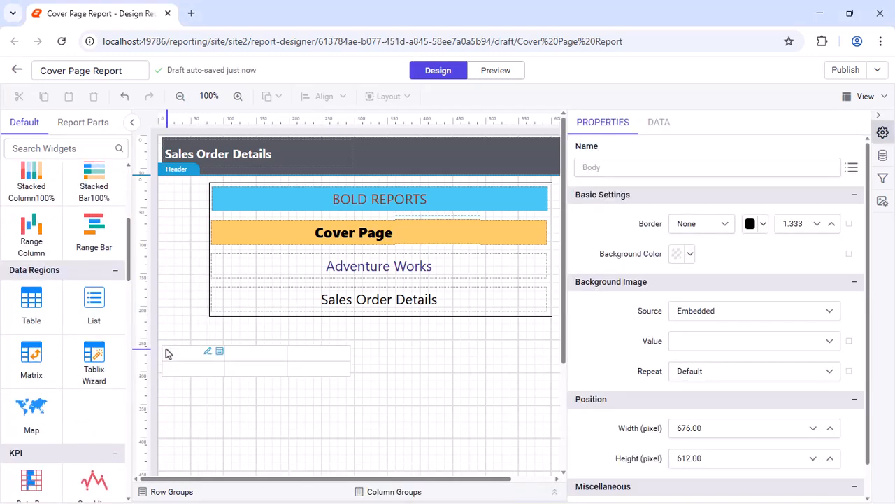
click(307, 358)
right_click(308, 350)
mouse_move(350, 353)
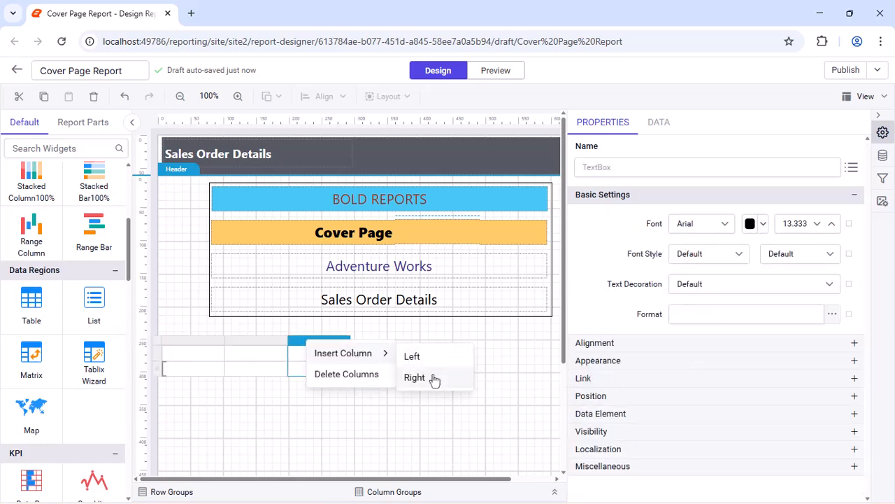
click(433, 379)
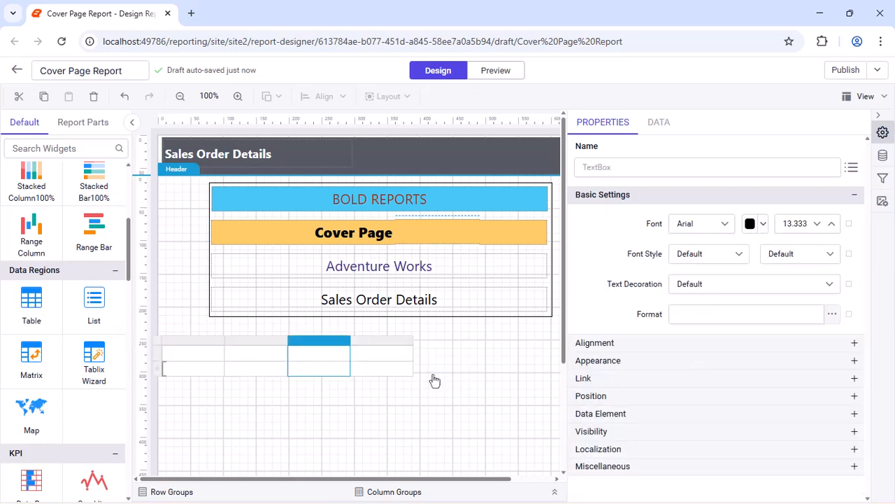
Step: Enter "Order ID" and "Tracking Number" as the first two column headers, and widen the Tracking Number column
double_click(222, 355)
text(Order ID)
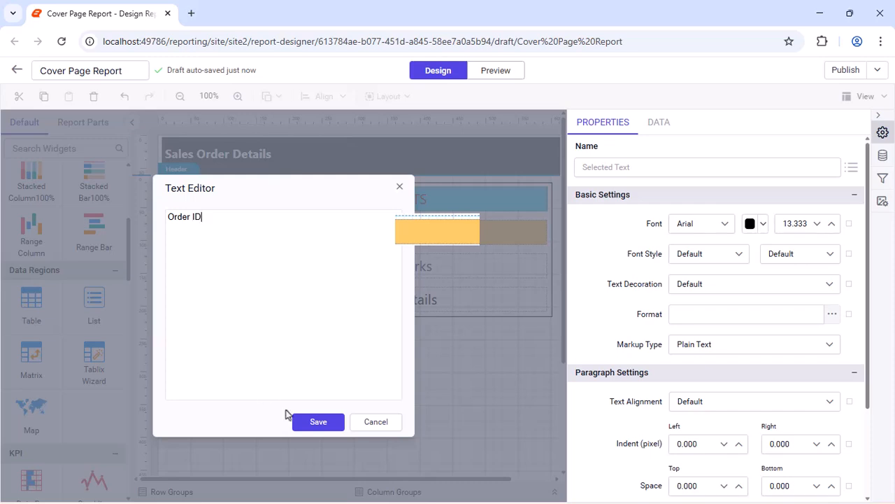
click(295, 419)
double_click(323, 353)
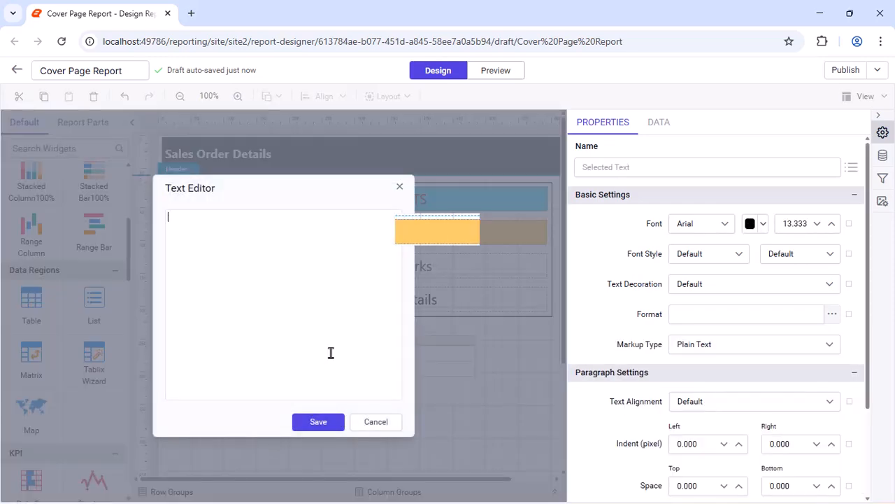
text(Tracking Number)
click(318, 421)
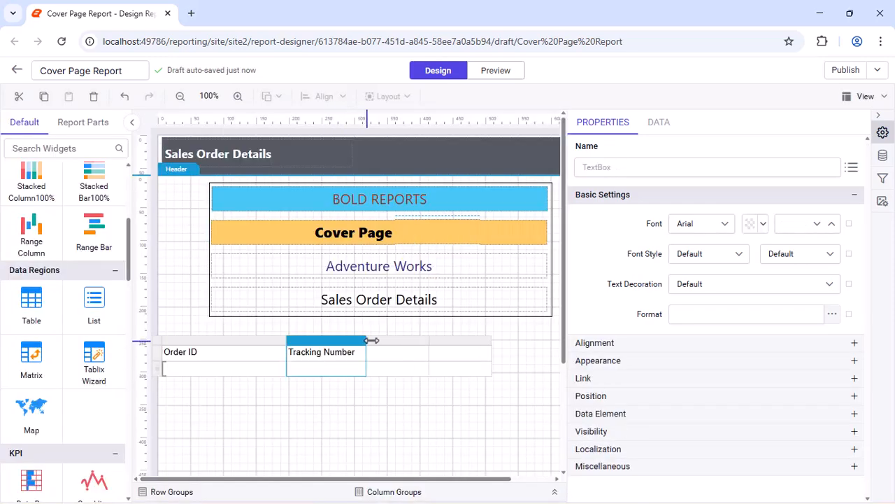
drag(371, 340, 419, 339)
Step: Enter "Unit Price" as the third column header and widen that column
double_click(458, 354)
text(Unit Price)
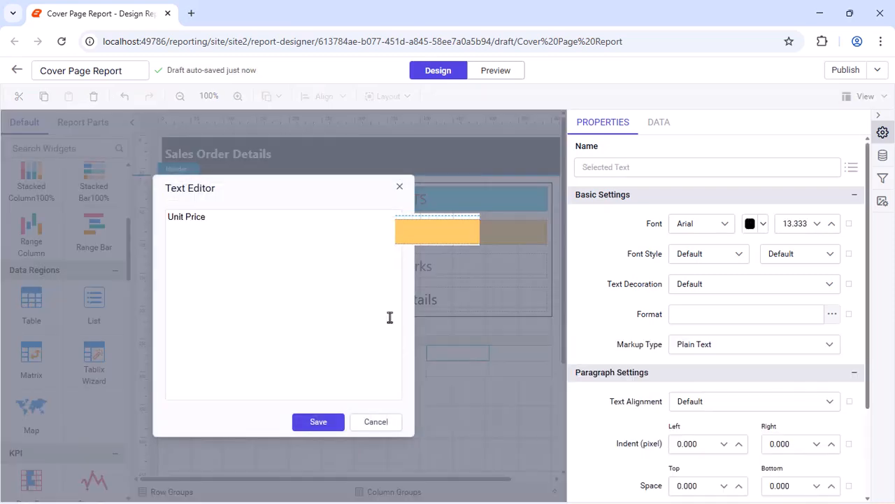
click(306, 417)
click(306, 417)
click(449, 341)
drag(488, 340, 524, 340)
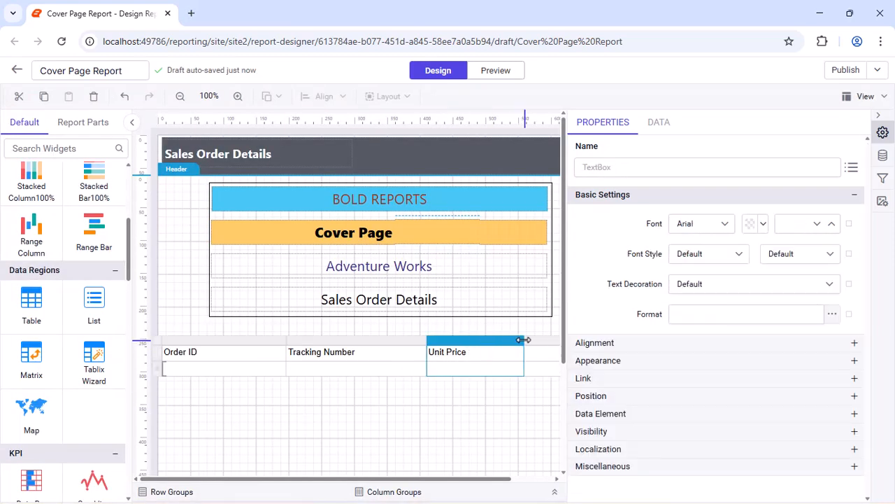
Step: Enter "Total Price" as the header of the table's fourth column
click(536, 352)
click(880, 116)
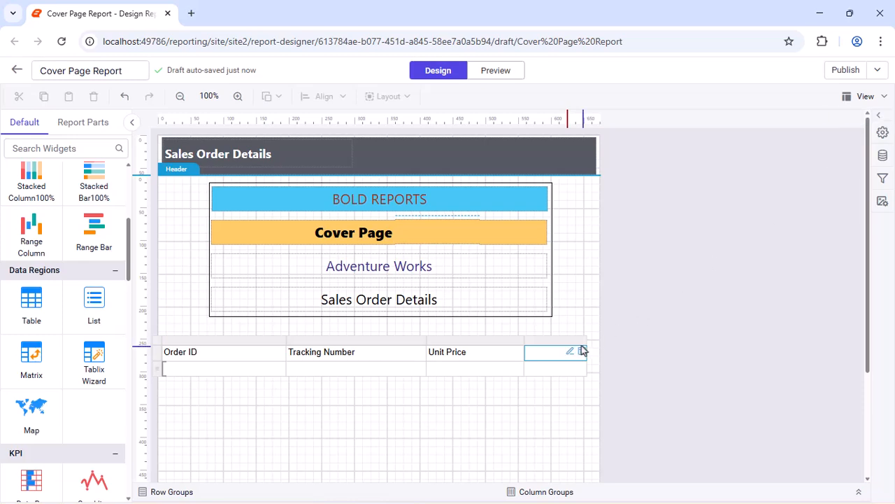
click(574, 352)
text(Total Pr)
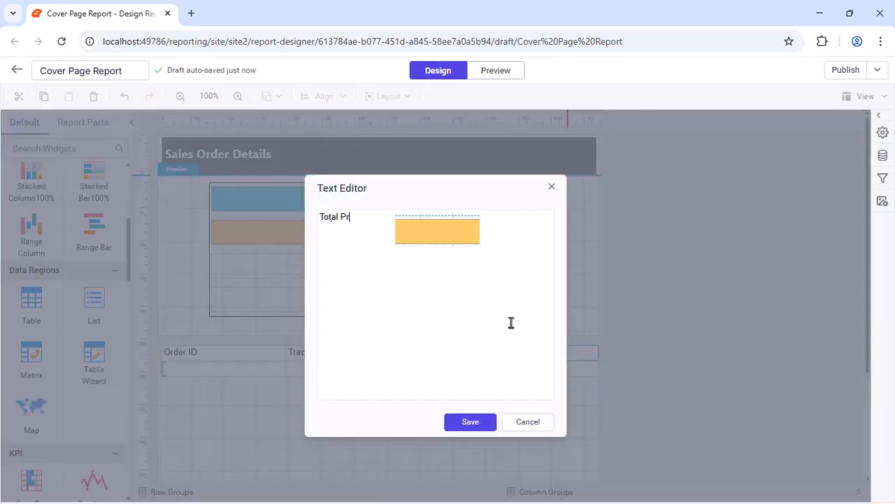
text(ice)
click(468, 422)
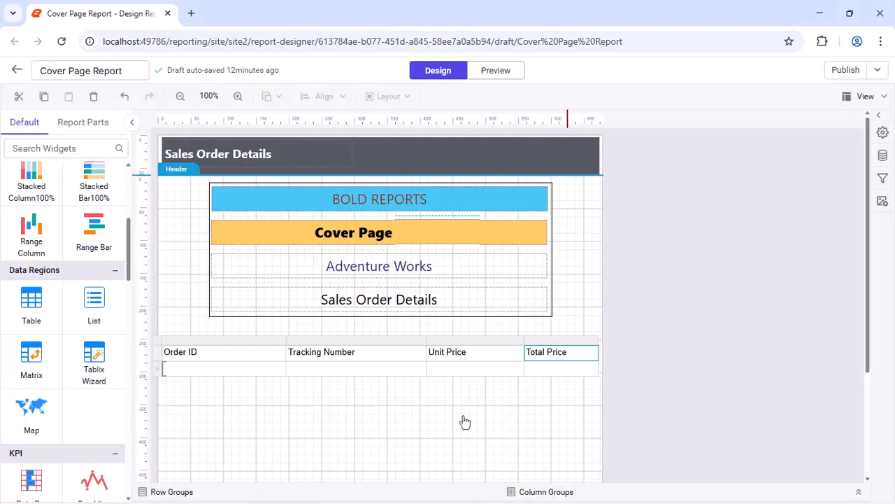
Step: Left-align the text of the table's header row and set the row's vertical alignment
click(160, 355)
click(883, 133)
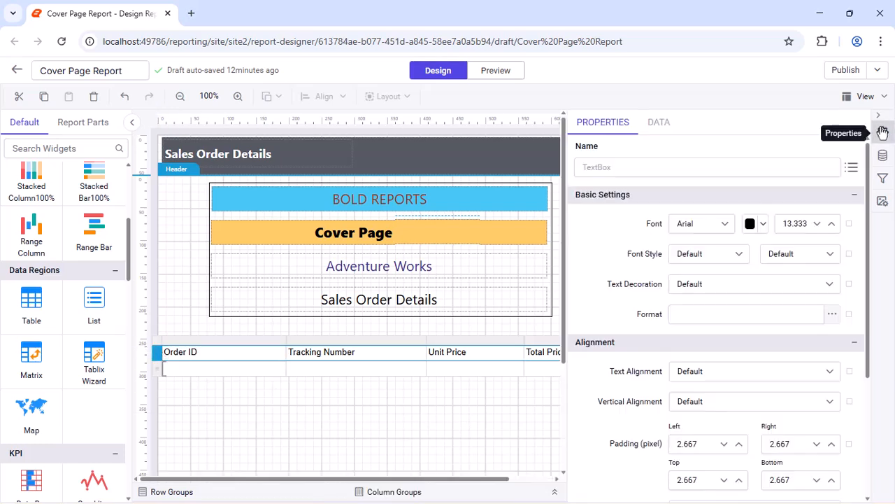
click(783, 371)
click(741, 414)
click(742, 401)
click(693, 464)
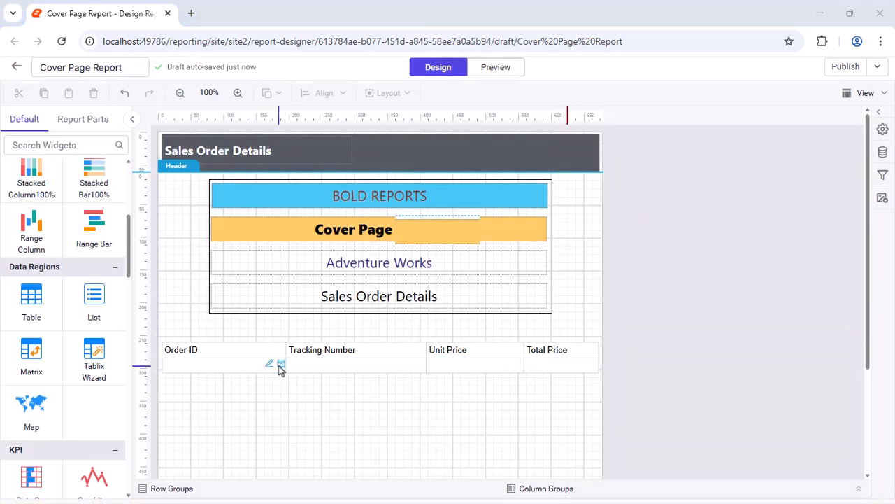
Step: Assign the SalesOrderDetailID field to the Order ID detail cell and the carrier tracking number field to the Tracking Number cell
click(281, 364)
click(359, 232)
click(422, 364)
scroll(490, 294, down, 1)
click(504, 315)
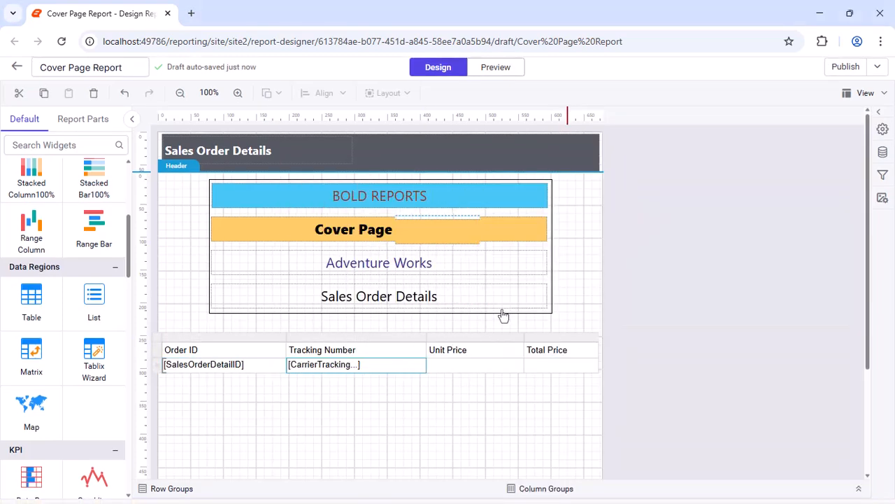
Step: Assign the UnitPrice field to the Unit Price detail cell and LineTotal to the Total Price cell
click(520, 364)
click(560, 277)
click(590, 364)
click(633, 328)
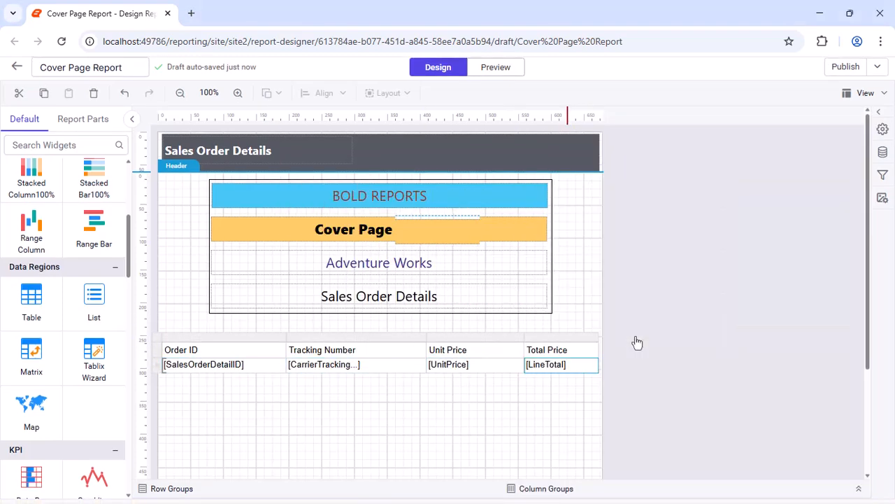
Step: Set the detail row's text alignment to Left and set its vertical alignment
click(158, 366)
click(881, 130)
click(751, 367)
click(762, 414)
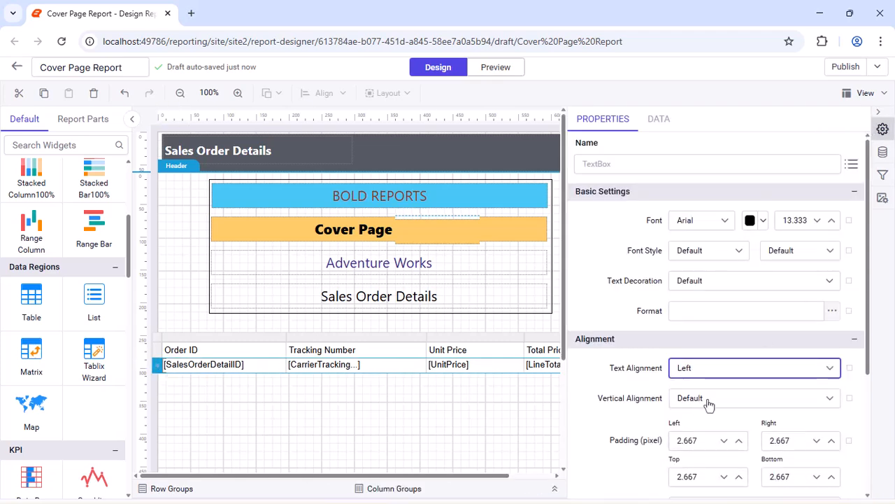
click(759, 398)
click(686, 460)
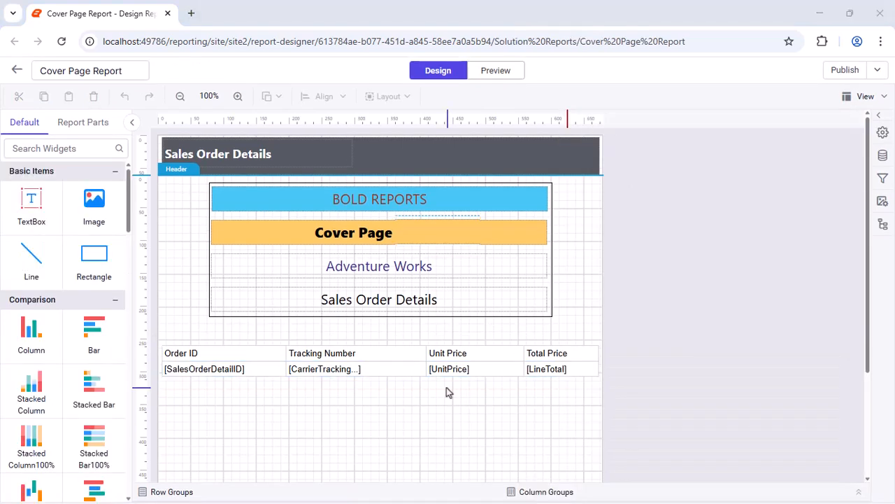
Step: Format the UnitPrice and LineTotal detail cells together as dollar currency with two decimal places
click(451, 370)
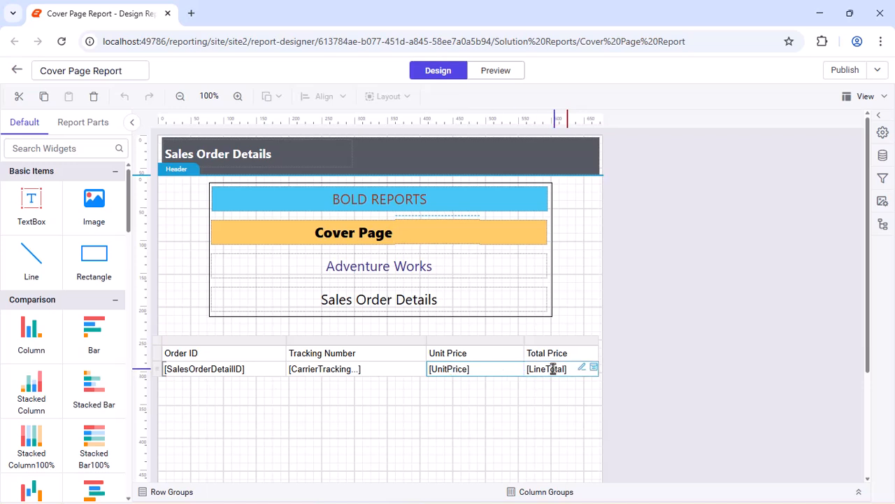
click(883, 133)
click(832, 313)
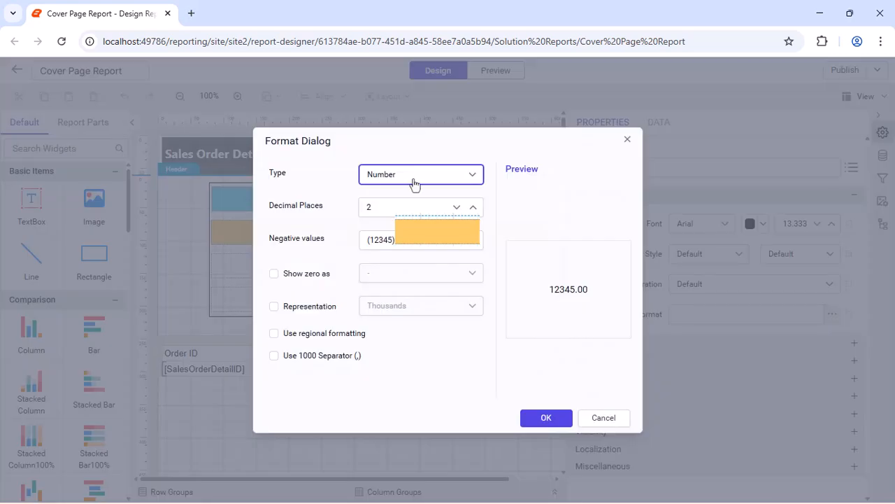
click(416, 175)
click(392, 219)
click(547, 419)
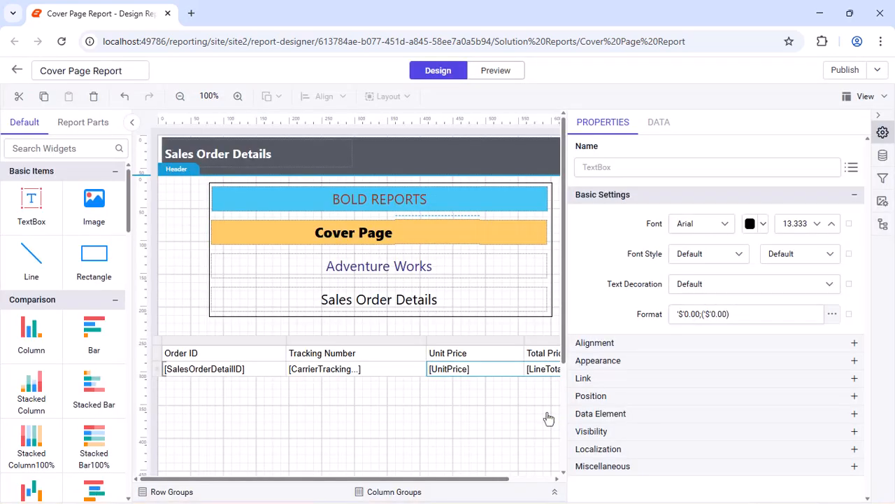
click(195, 400)
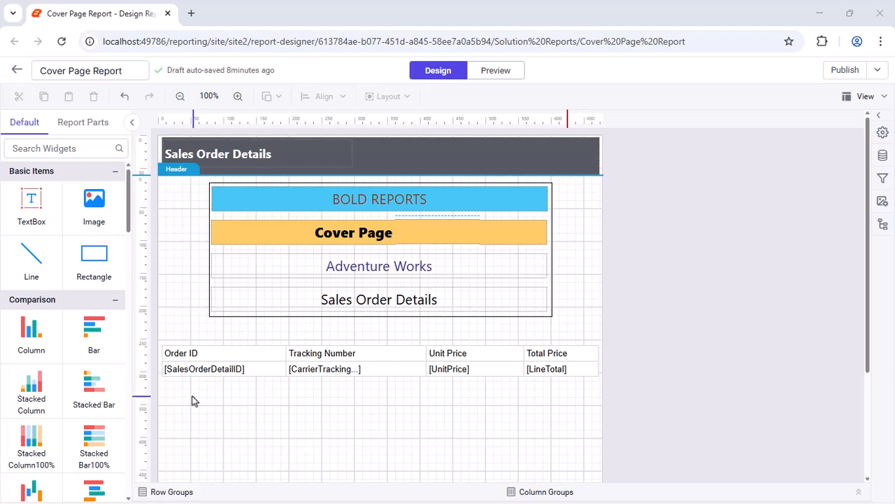
Step: Set the table header row's font to Segoe UI in Bold
click(156, 355)
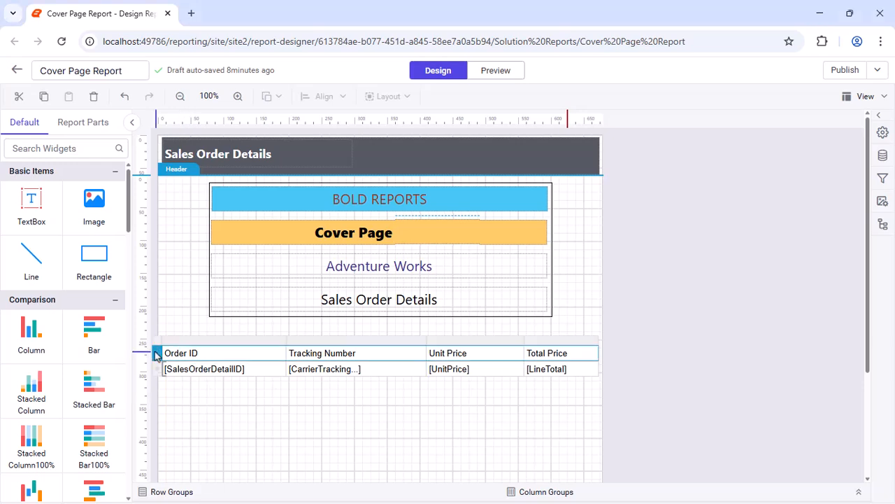
click(883, 131)
click(701, 224)
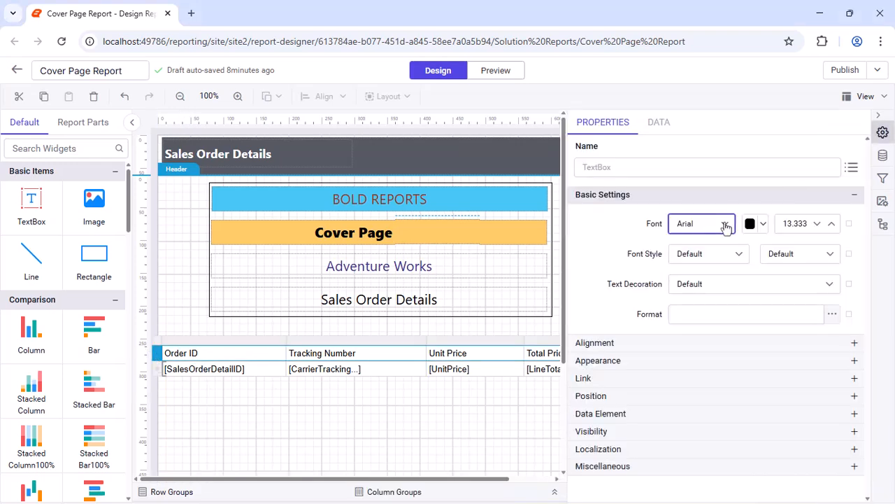
text(Seg)
click(687, 334)
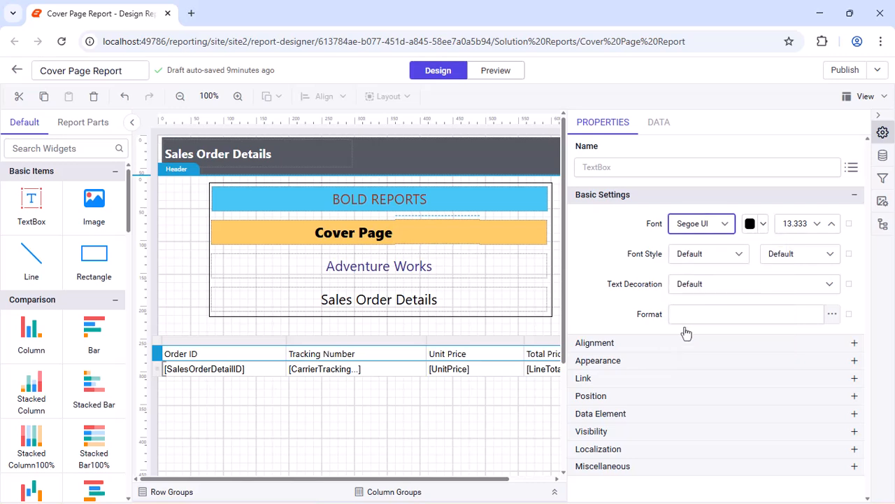
click(800, 253)
scroll(797, 335, down, 2)
click(798, 336)
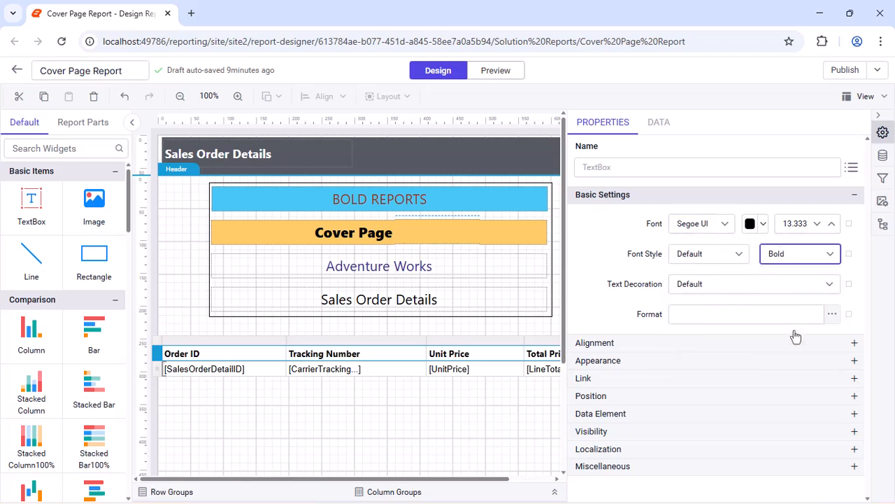
Step: Give the table header row a green background color and white font color
click(796, 360)
click(698, 388)
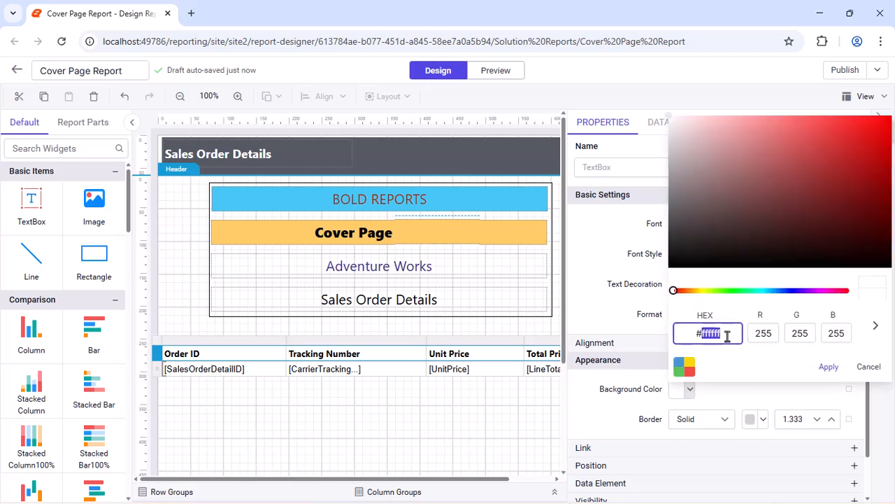
key(ctrl+v)
click(827, 366)
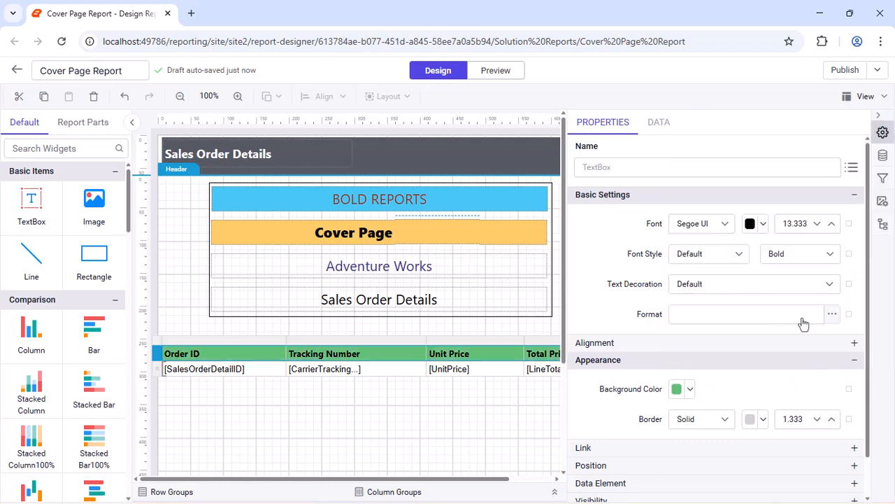
click(763, 223)
click(727, 262)
click(833, 437)
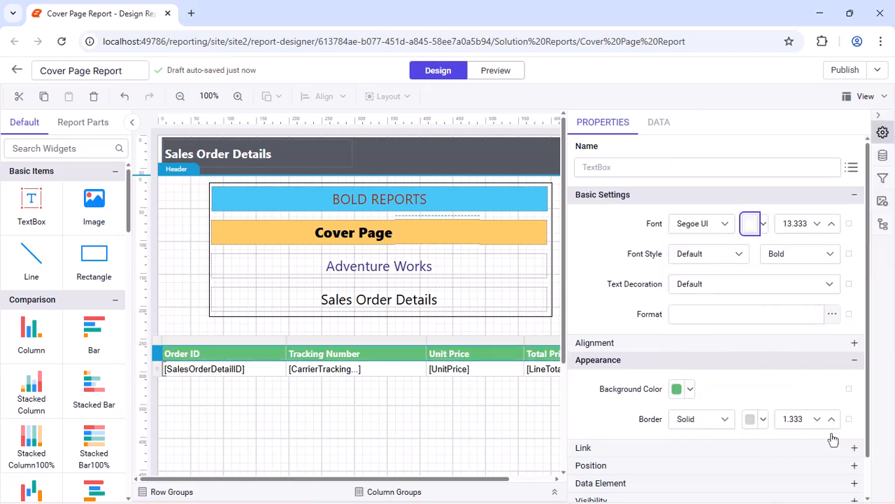
Step: Set the font of the table's detail row to Segoe UI
click(158, 370)
click(725, 223)
text(Seg)
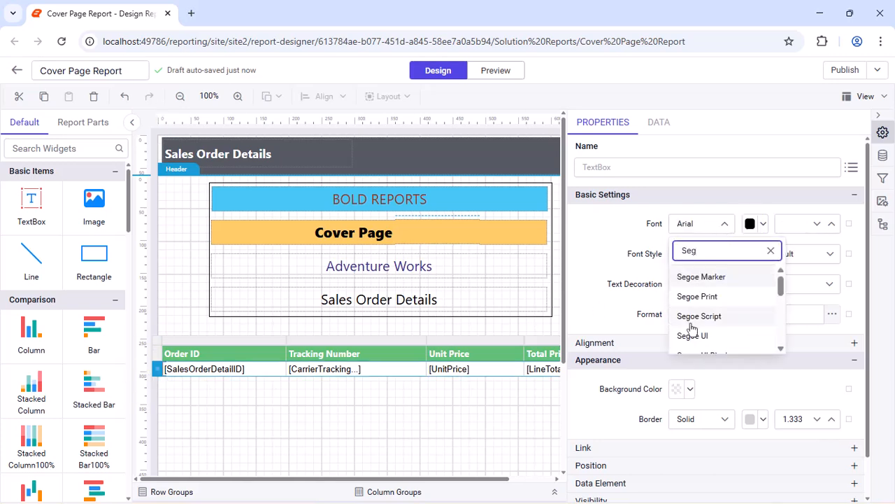
click(692, 336)
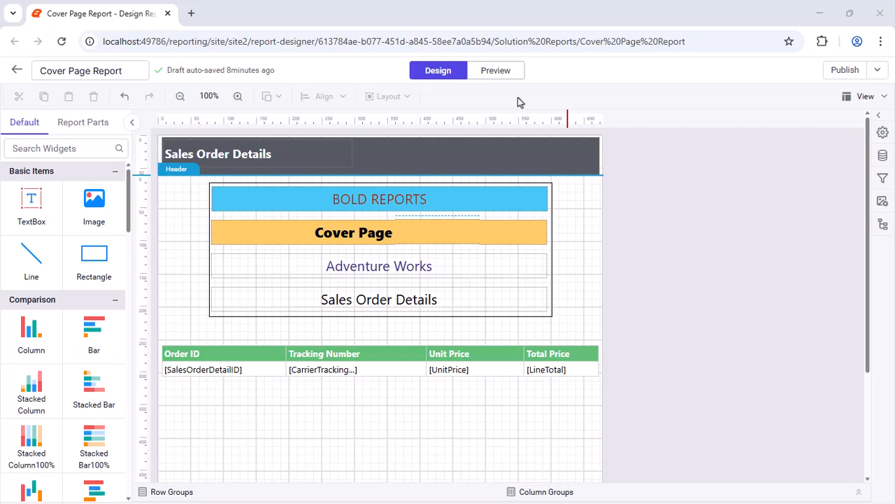
Step: Preview the report and go from the cover page to page 2 to check the details table
click(483, 70)
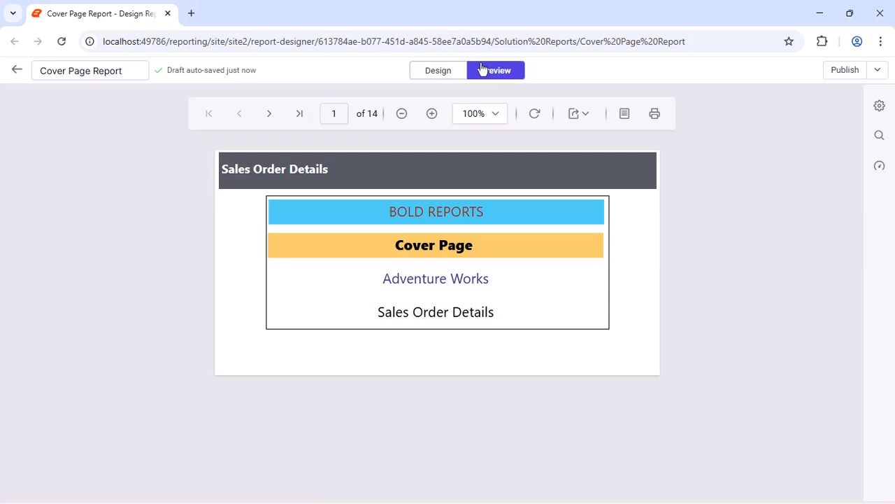
click(270, 116)
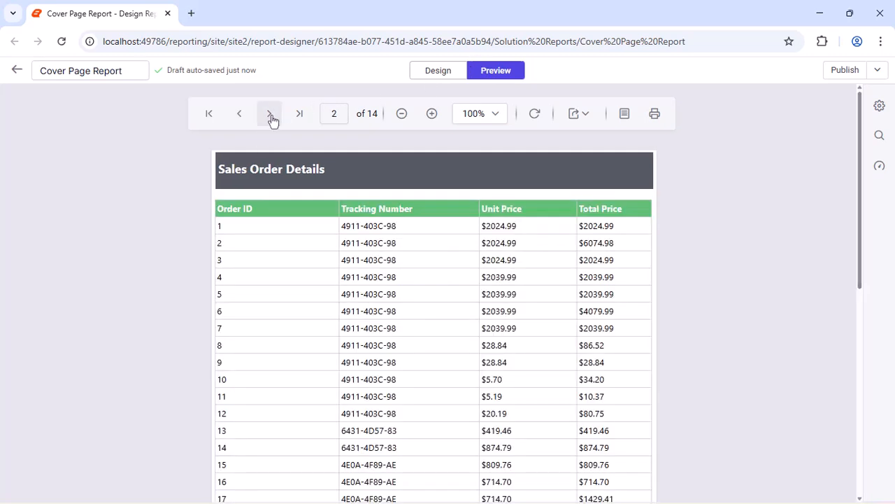